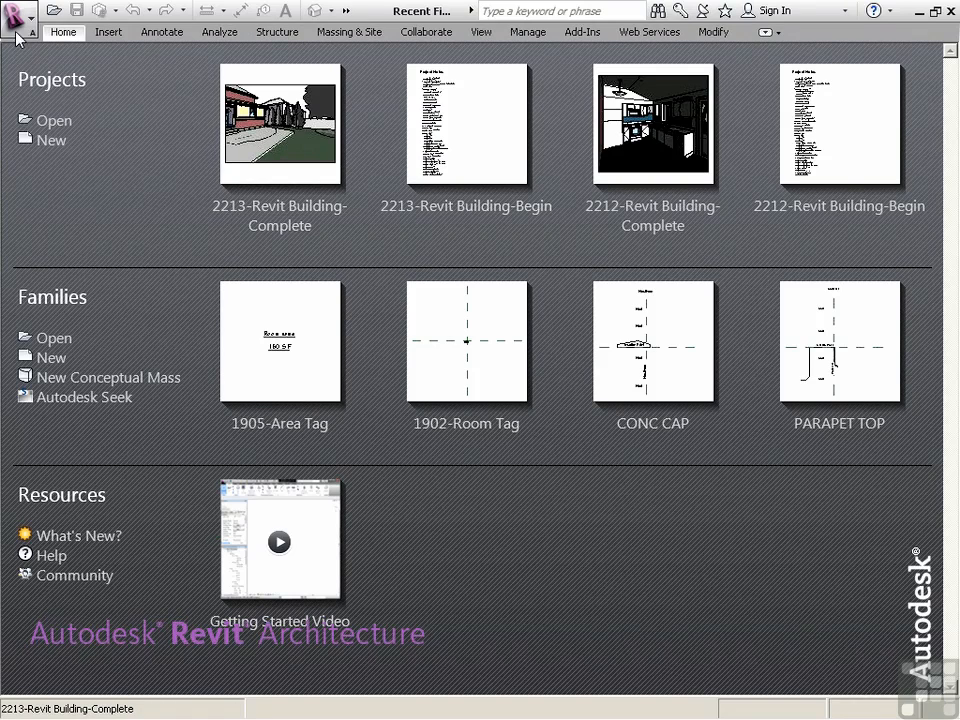
Step: Turn on Invert background in the graphics options of this session and accept the options
left_click(24, 32)
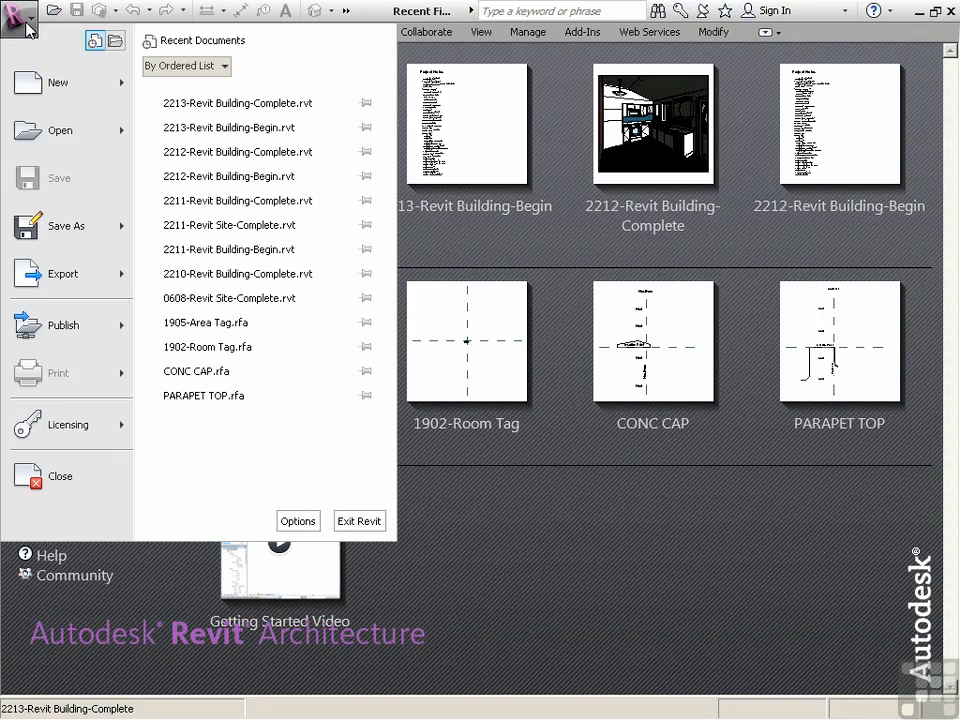
left_click(297, 520)
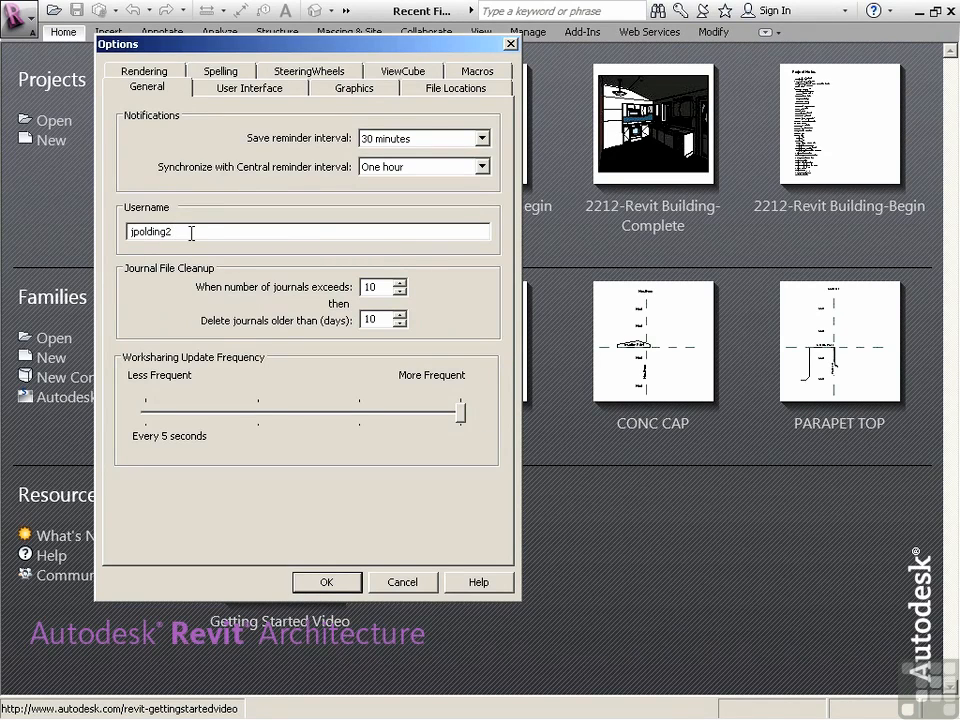
left_click(346, 90)
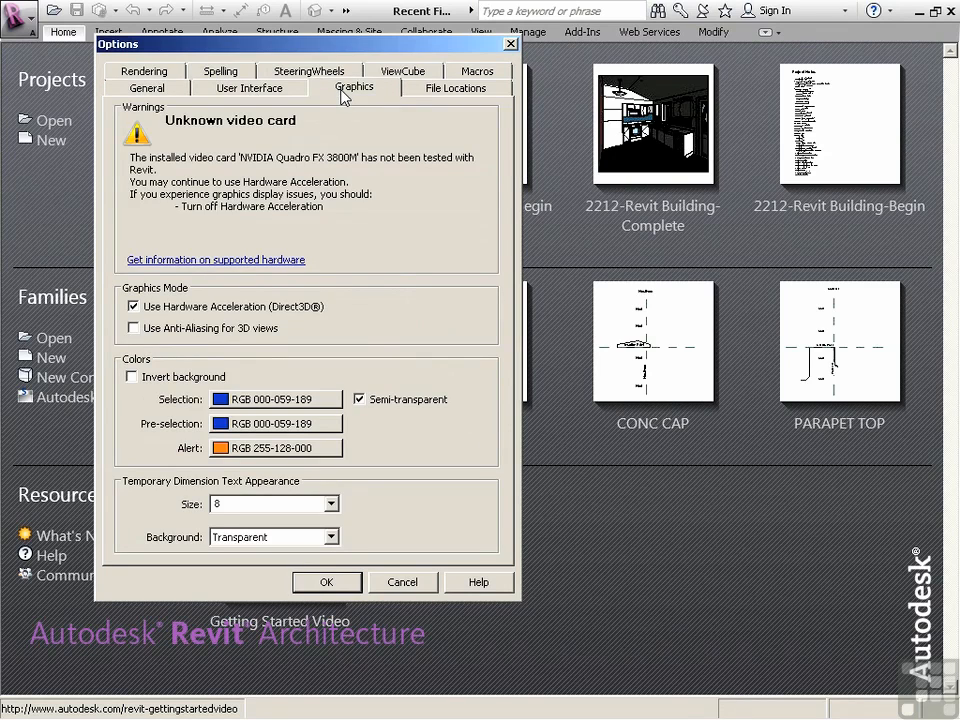
left_click(132, 377)
left_click(327, 583)
Step: Switch to the other Revit Architecture session and check the username and the background inversion setting in its options
key("alt+Tab")
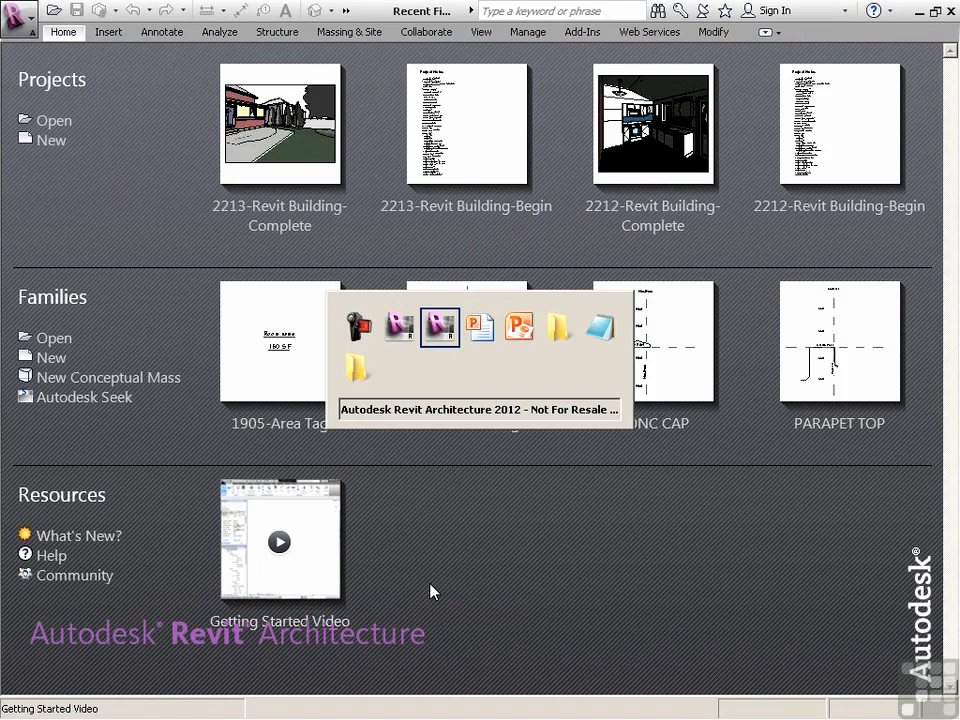
left_click(17, 15)
left_click(298, 521)
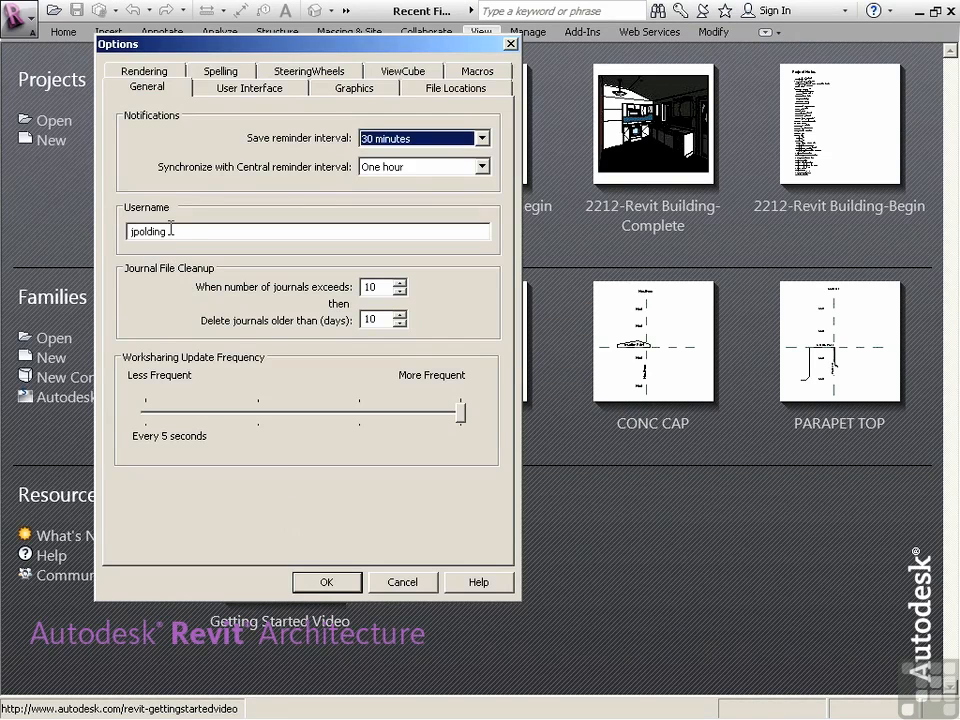
left_click(352, 89)
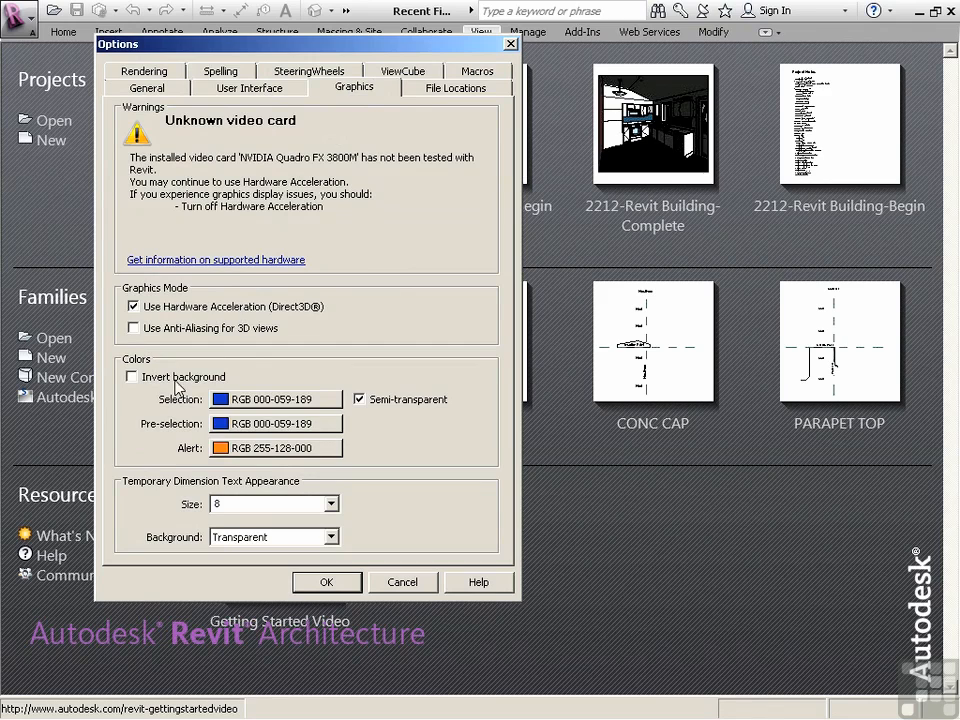
left_click(326, 582)
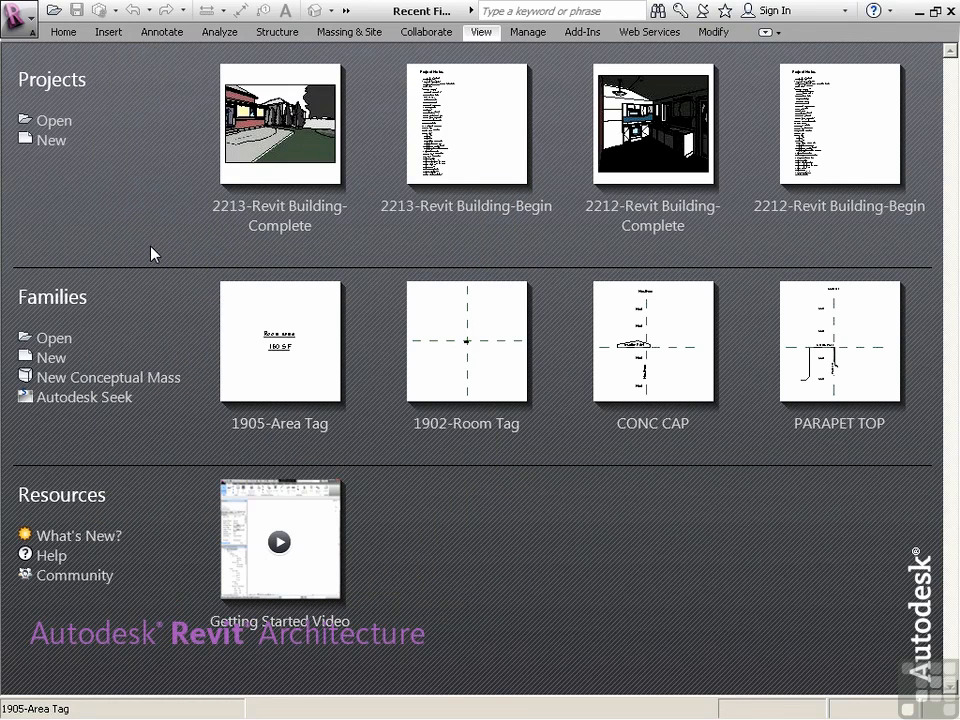
Step: Open the project 2213-Revit Building-Complete.rvt from the RAC 2012 Intermediate folder
left_click(54, 122)
left_click_drag(739, 118, 717, 487)
left_click(240, 429)
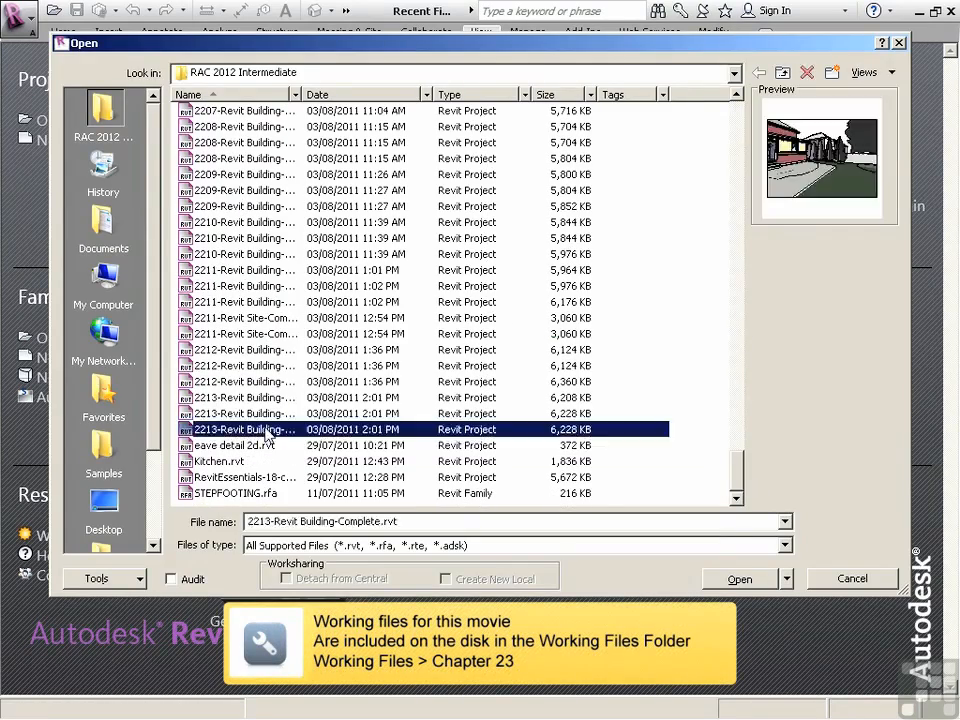
left_click(737, 580)
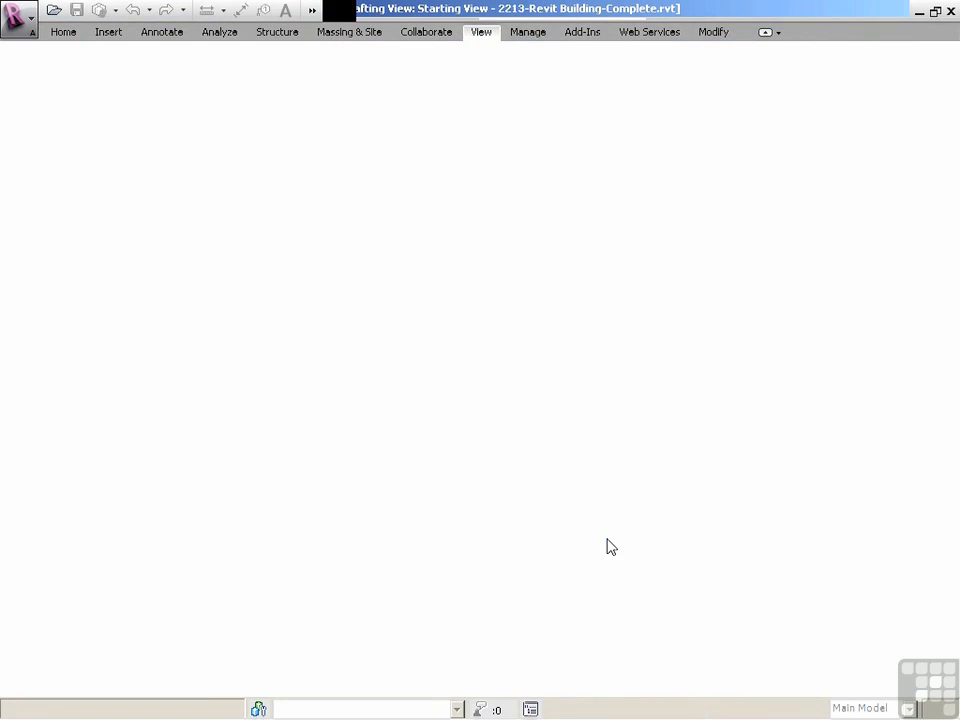
Step: Save the project under the new name 2301-Revit Building-Begin.rvt in the RAC 2012 Intermediate folder
left_click(22, 16)
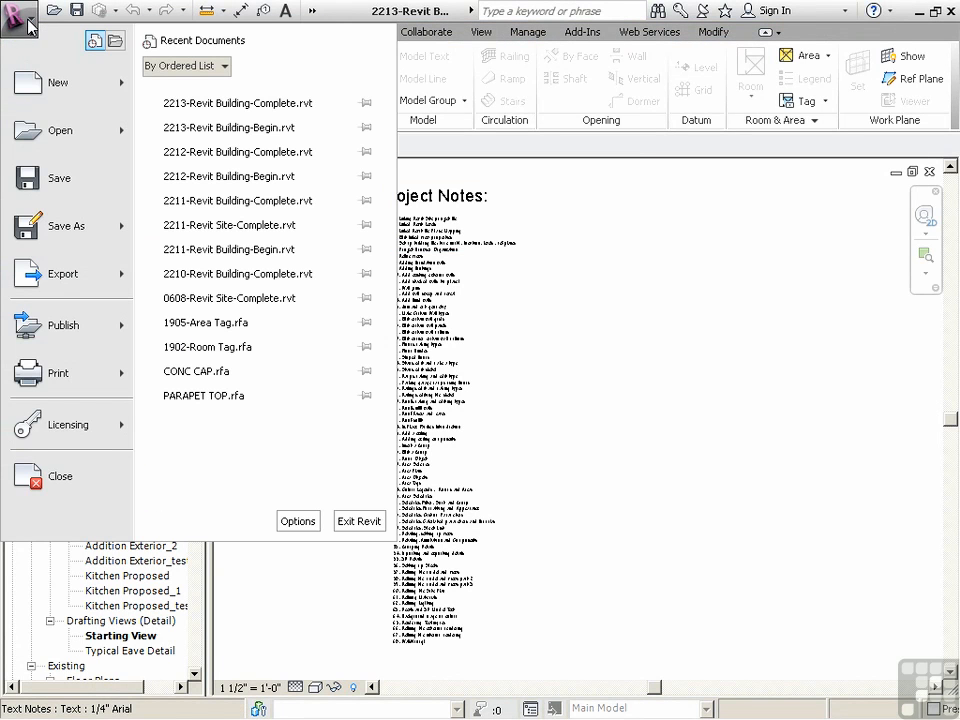
mouse_move(94, 228)
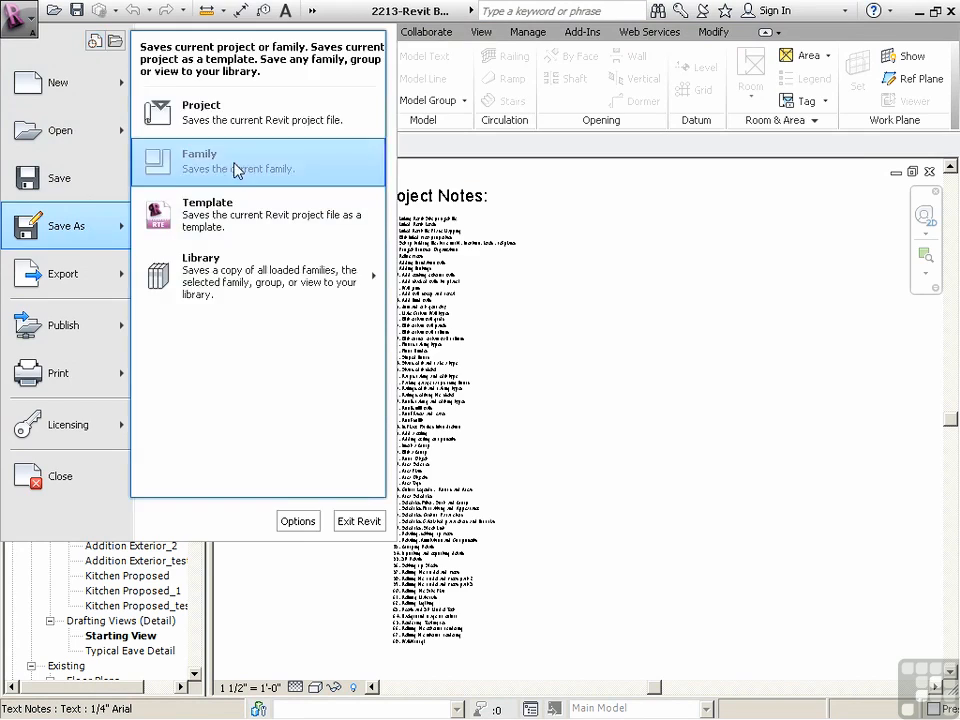
left_click(243, 122)
left_click_drag(223, 500, 139, 505)
type("2301-Revit Building-Complete.rvt")
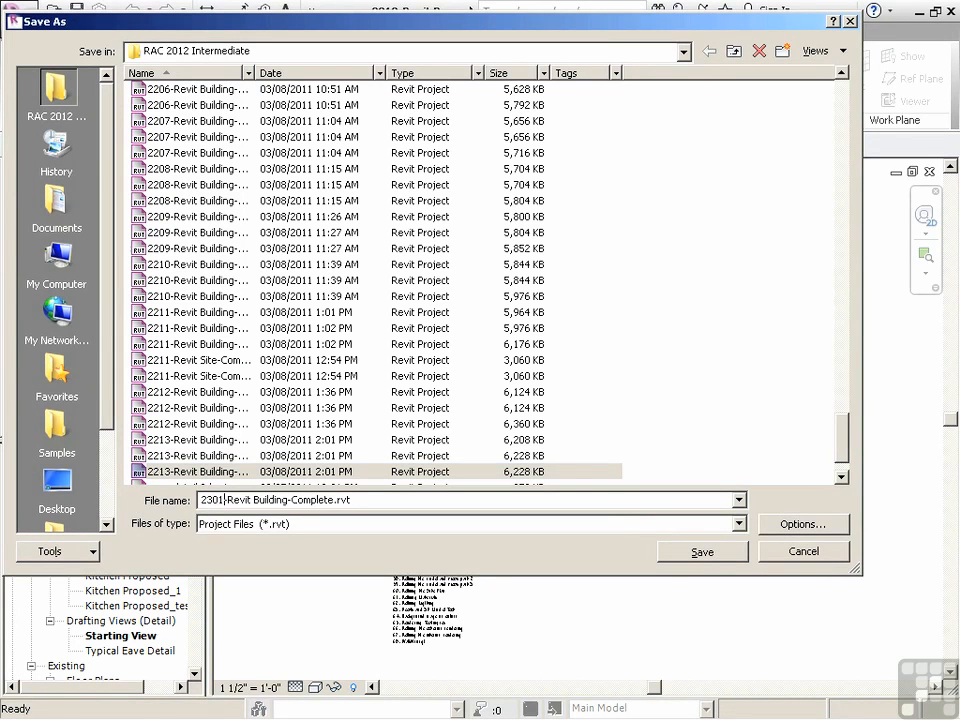
double_click(320, 499)
key("BackSpace")
type("Begin")
left_click(712, 552)
Step: Save another copy of the project as 2301-Revit Building-Complete.rvt in the same folder
left_click(16, 14)
mouse_move(96, 236)
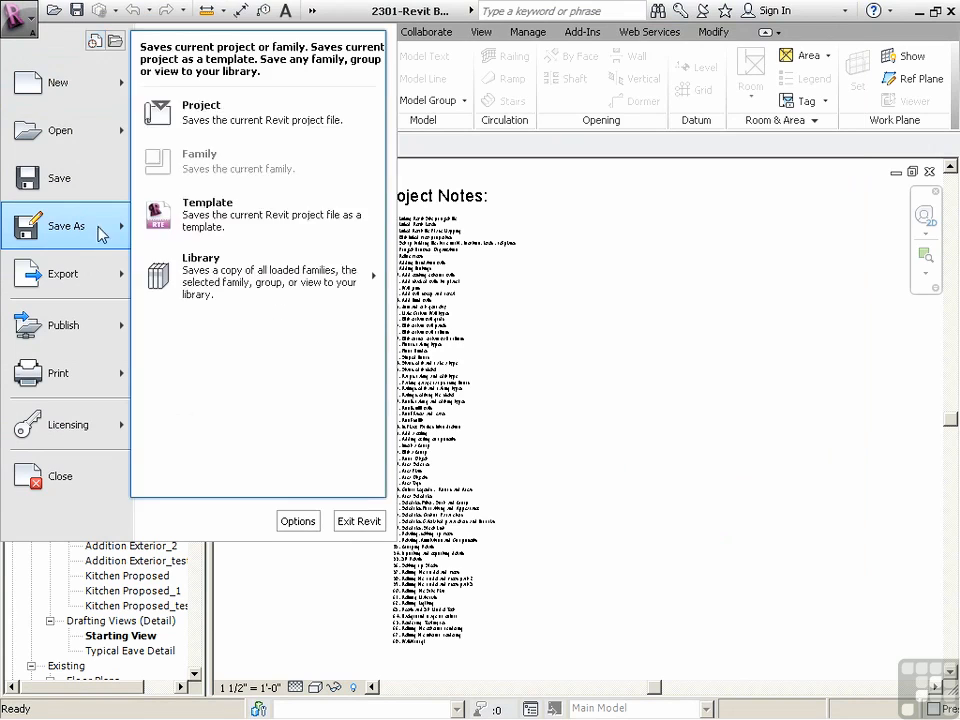
left_click(150, 118)
type("Complete")
left_click(700, 553)
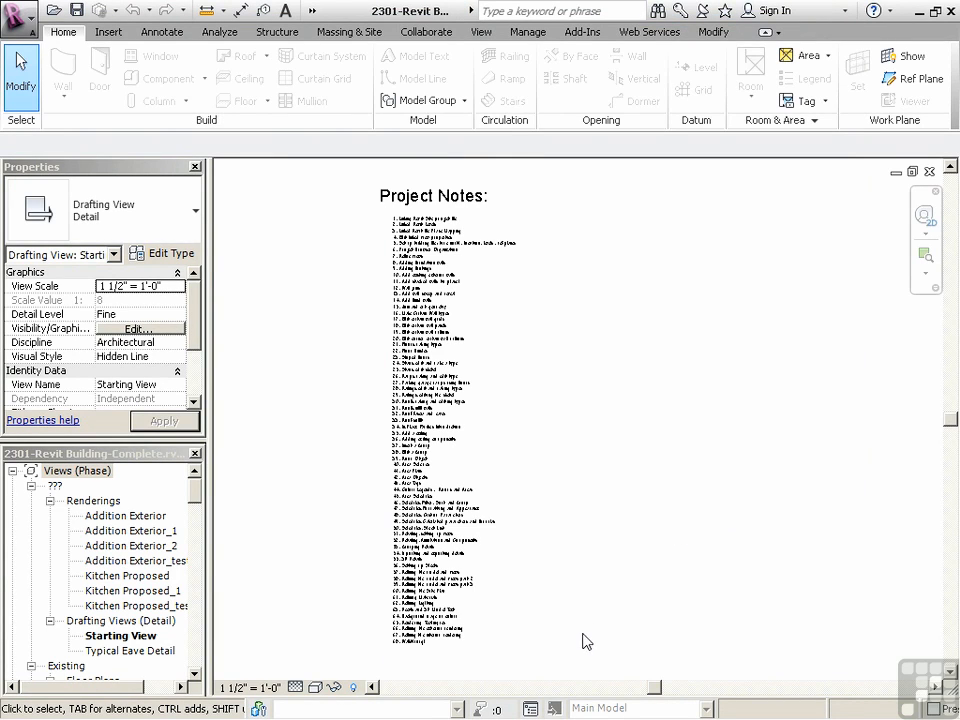
Step: Add item 69, "Intro to Worksharing-Setup", below Walkthrough at the end of the project notes
middle_click_drag(577, 634, 563, 620)
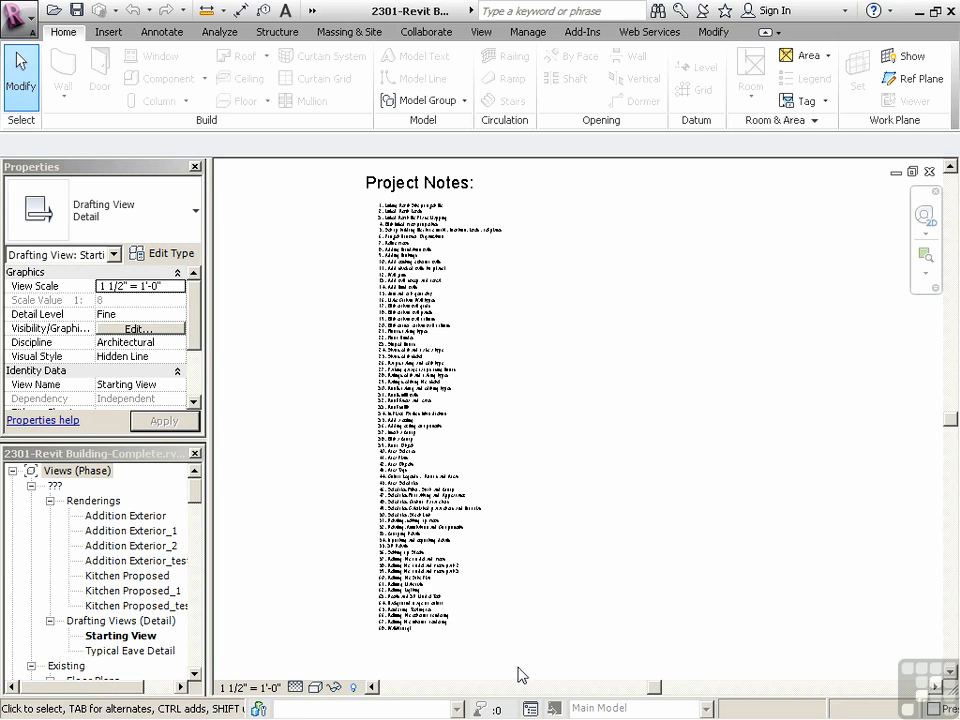
scroll(409, 651, "up", 1)
scroll(400, 648, "up", 5)
double_click(380, 562)
key("Return")
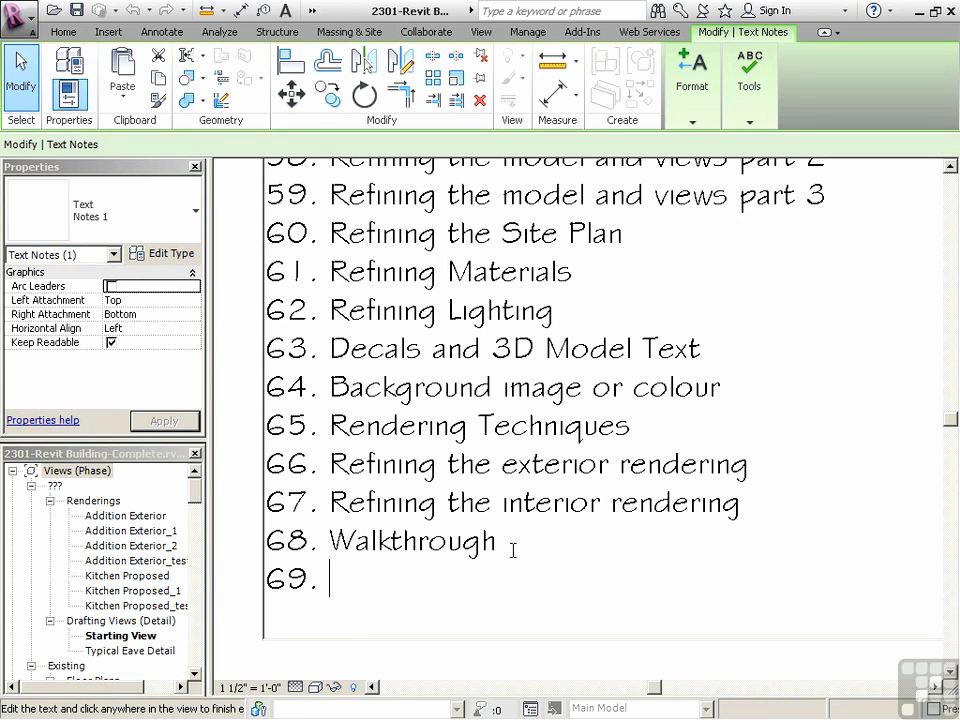
type("Intro to")
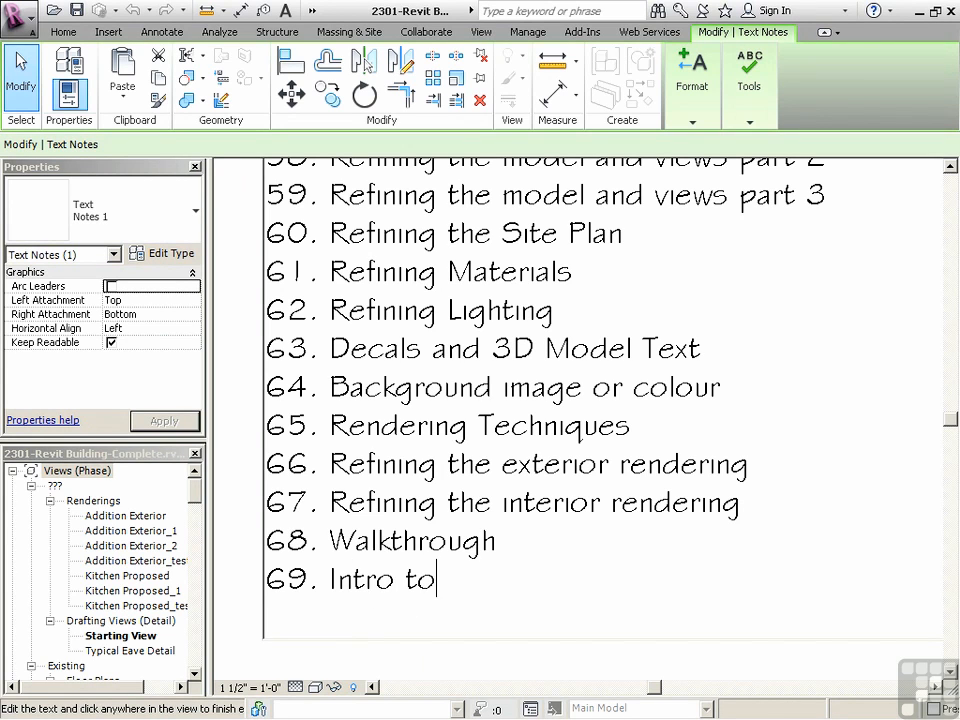
type(" Worksharing-")
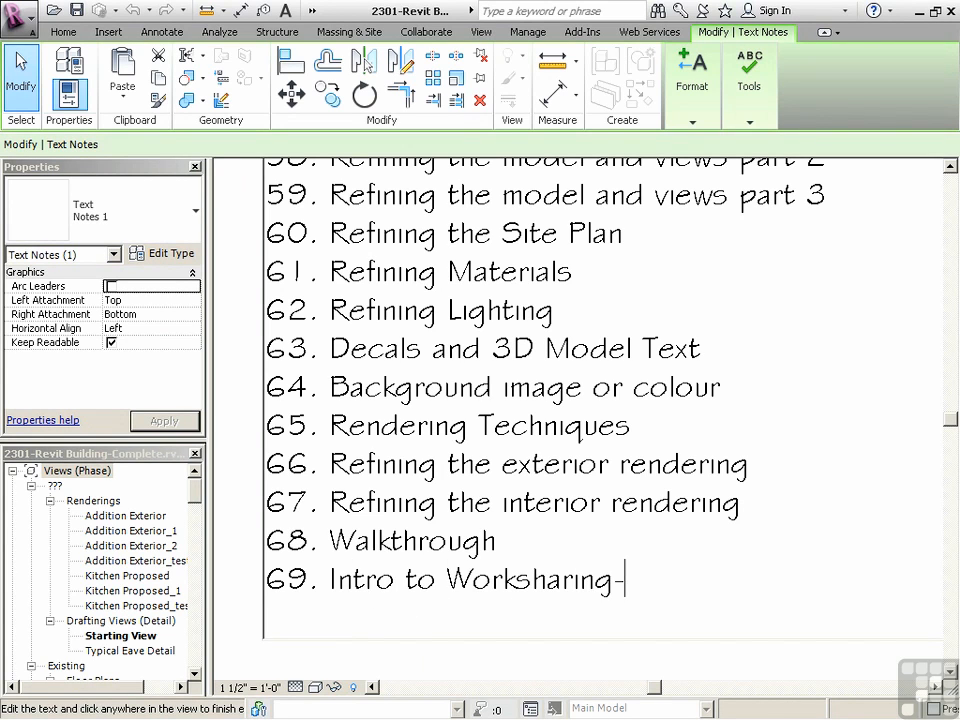
type("Setup")
key("Escape")
key("Escape")
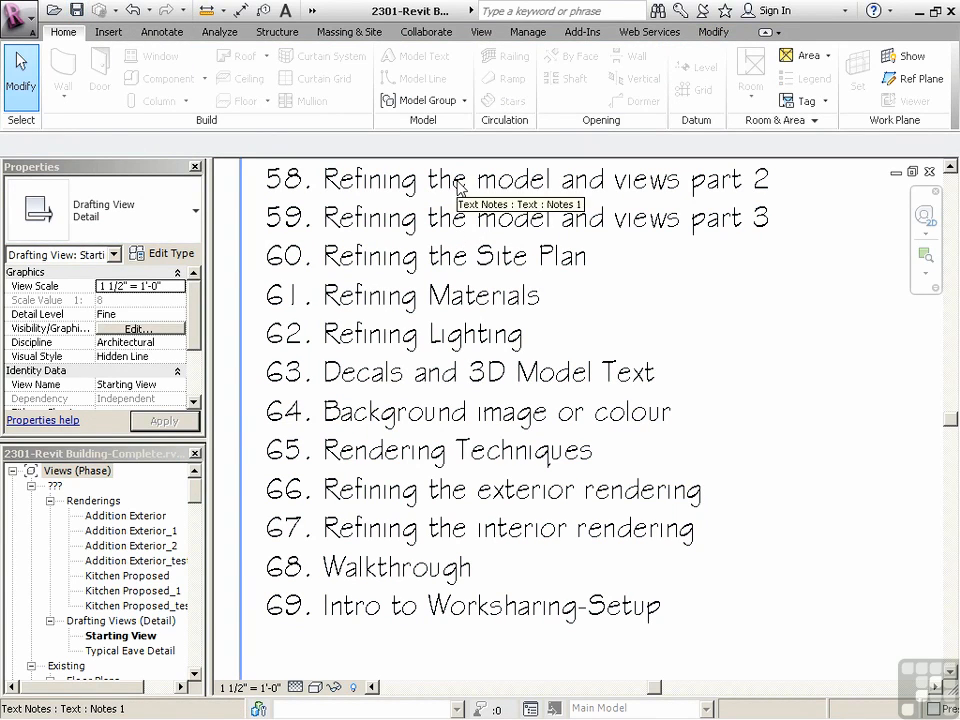
Step: Enable worksharing with levels and grids in the workset Shared Levels and Grids and the remaining elements in Workset1
scroll(668, 406, "down", 2)
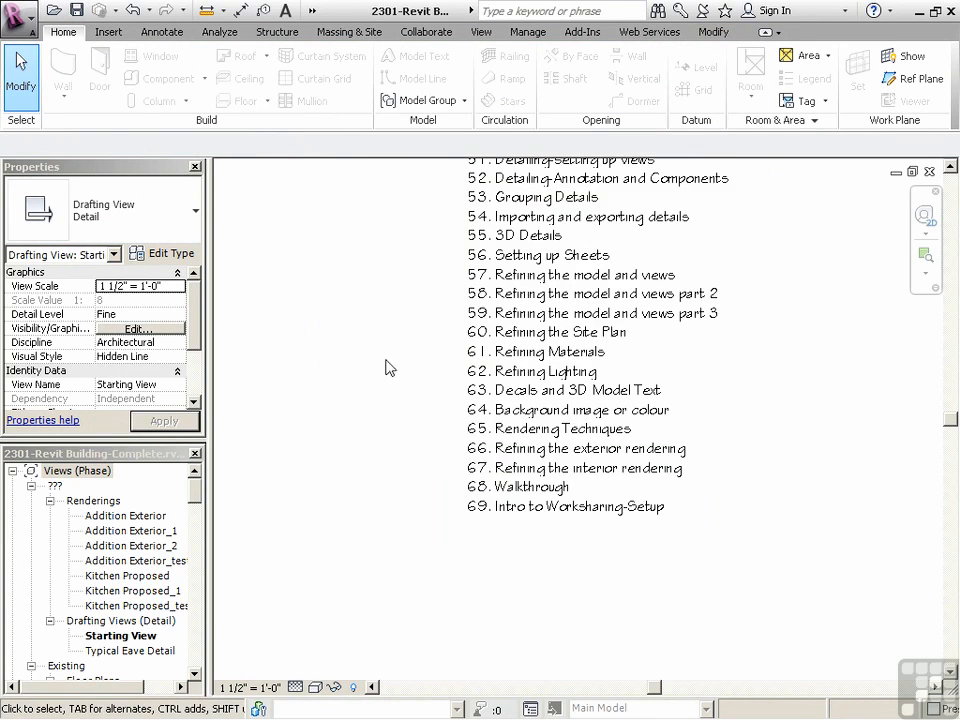
middle_click_drag(387, 334, 348, 407)
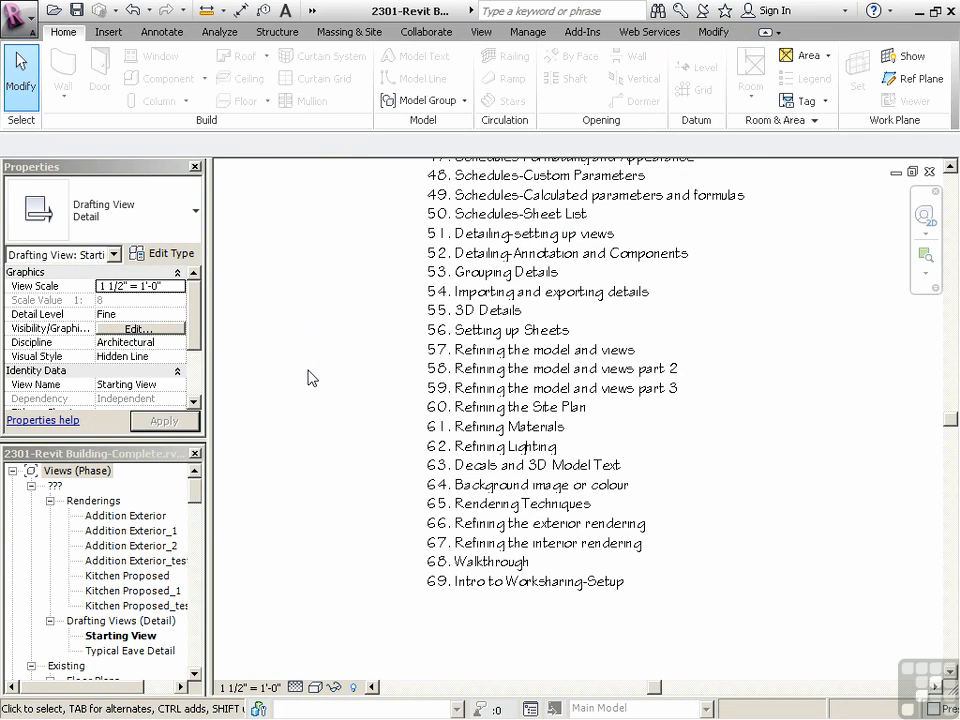
left_click(418, 31)
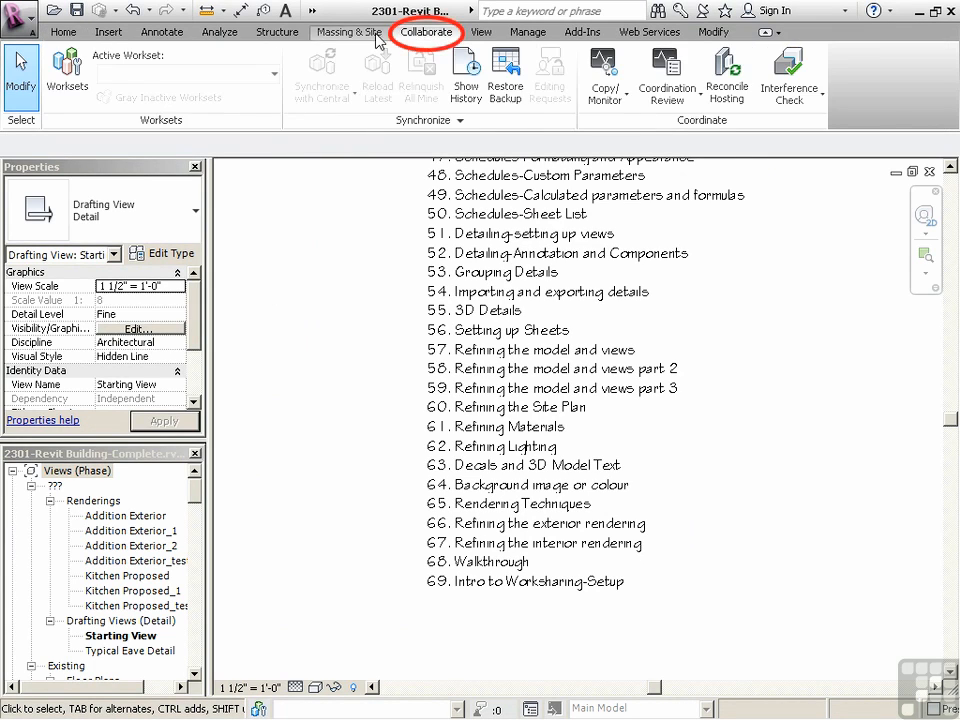
left_click(66, 72)
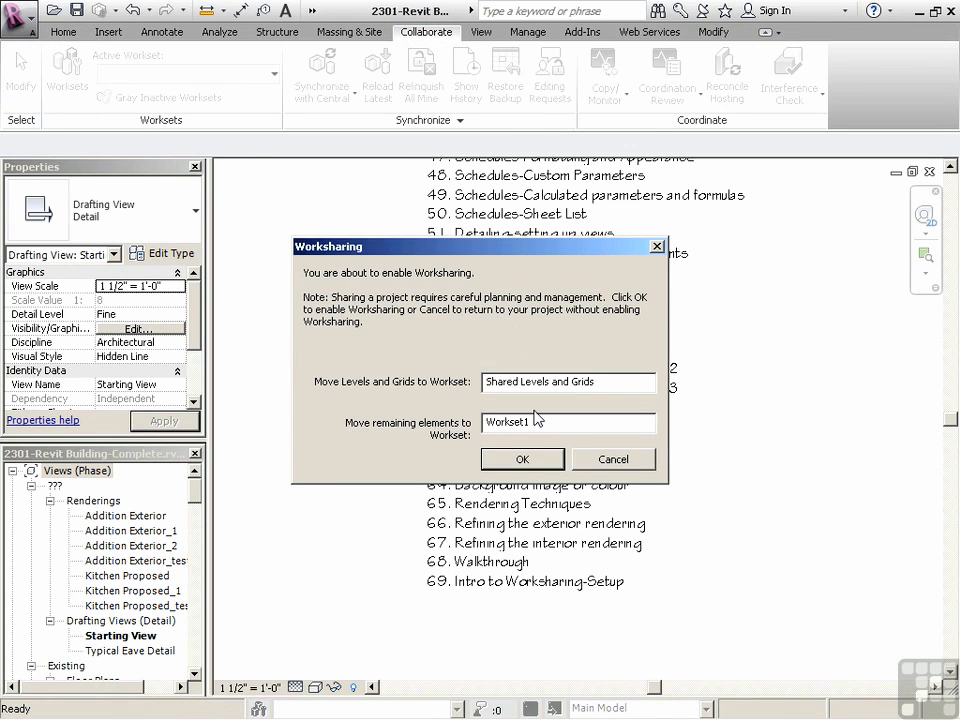
left_click(522, 460)
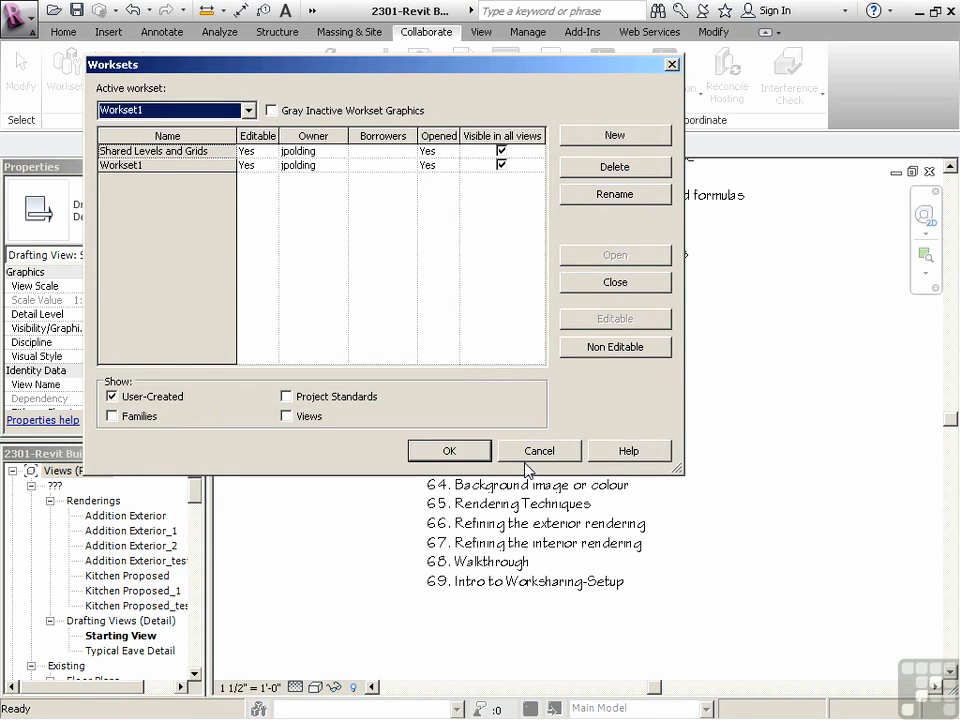
Step: Examine the Workset1 and Shared Levels and Grids entries in the worksets list, including editability and owner, and accept
mouse_move(123, 72)
left_mouse_down()
mouse_move(131, 83)
mouse_move(193, 88)
left_mouse_up()
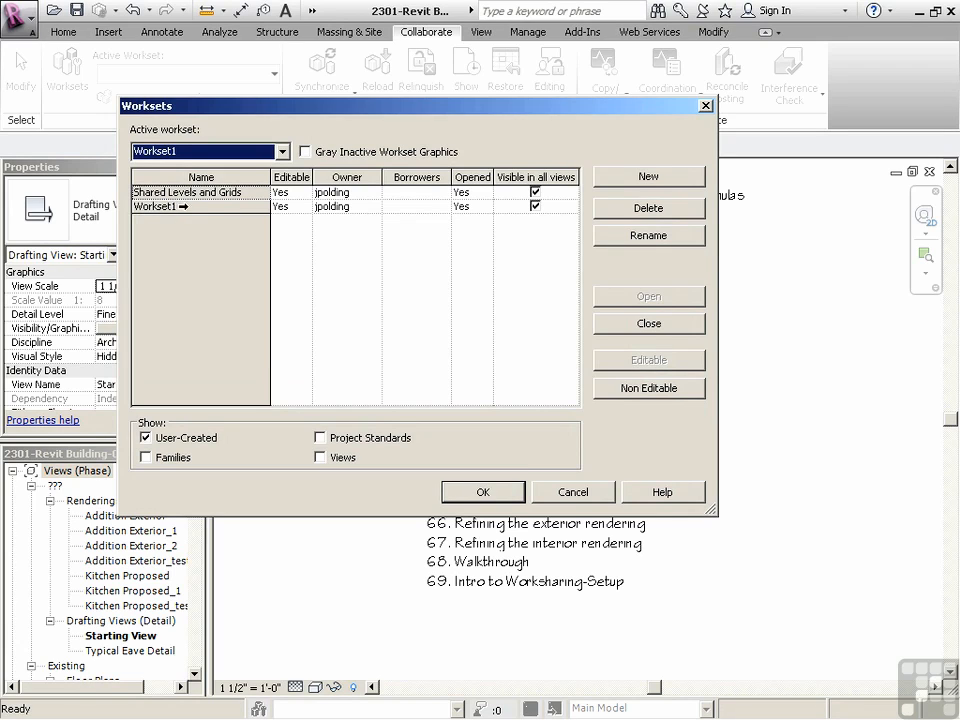
left_click(183, 206)
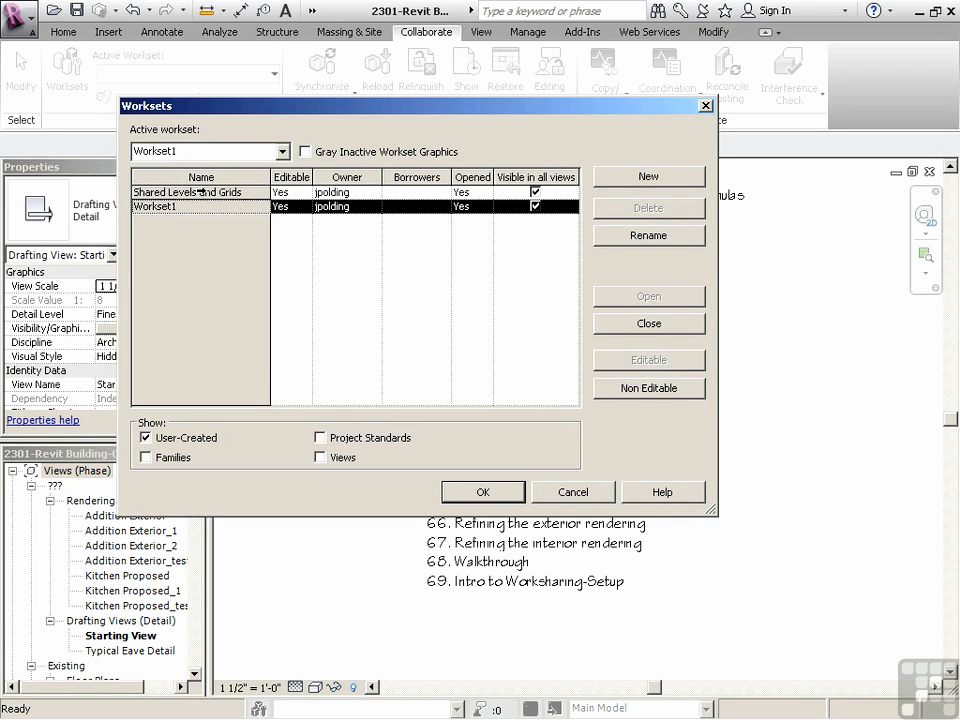
left_click(201, 191)
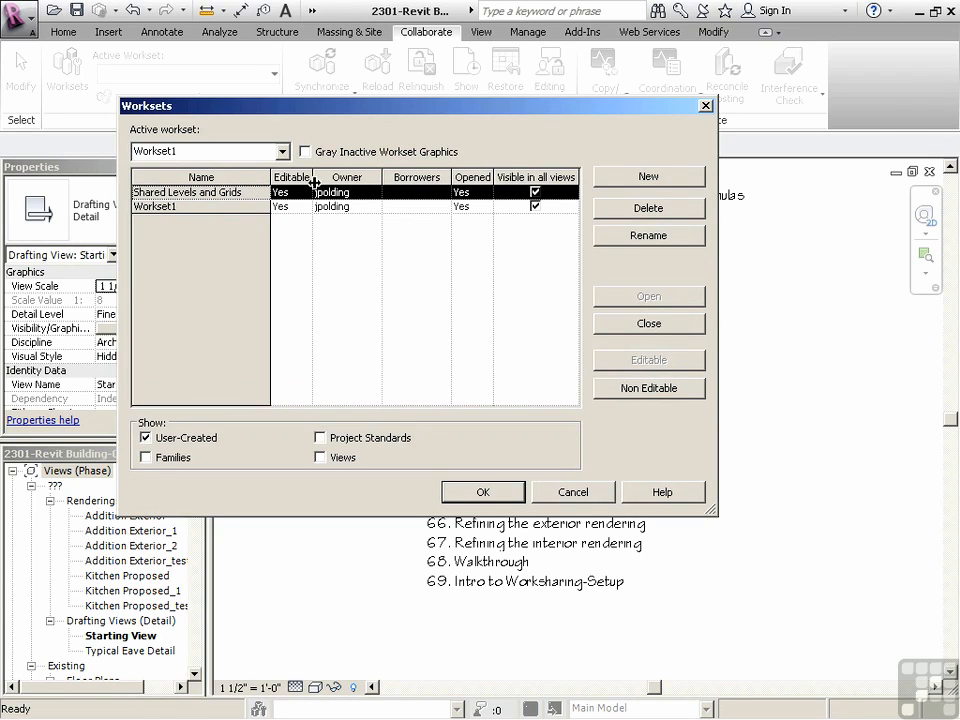
left_click(483, 491)
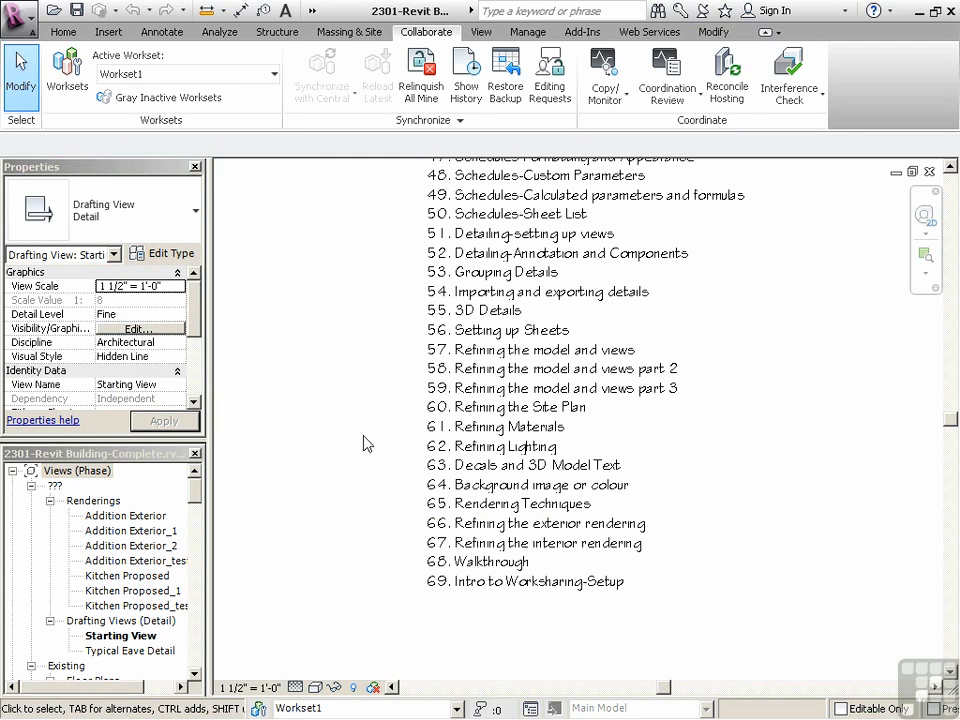
Step: Save the project as the central model and close it
left_click(76, 10)
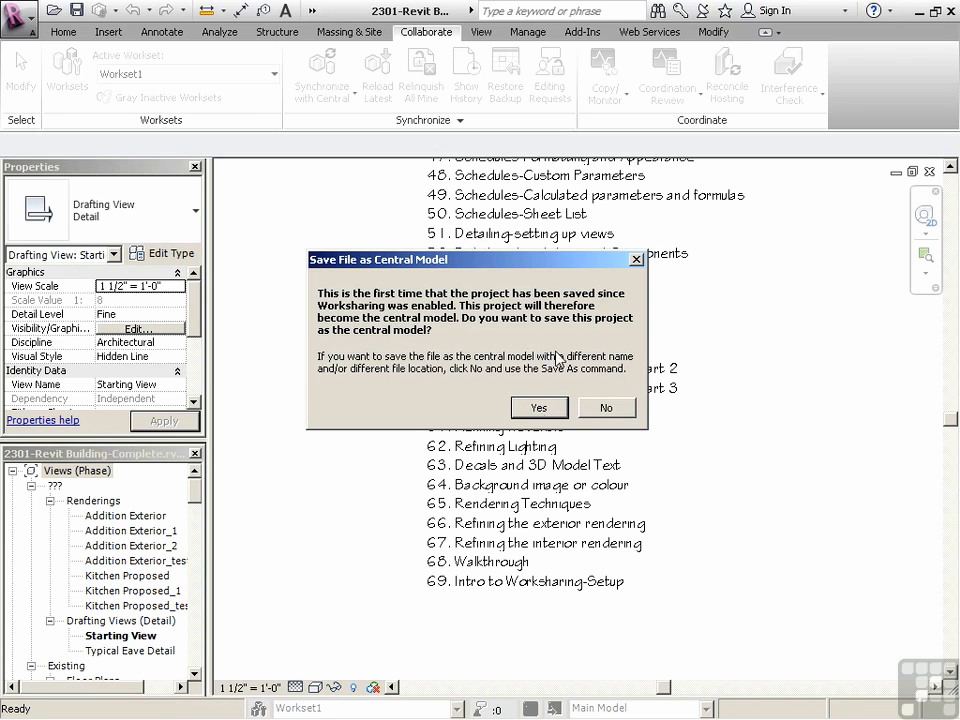
left_click(540, 408)
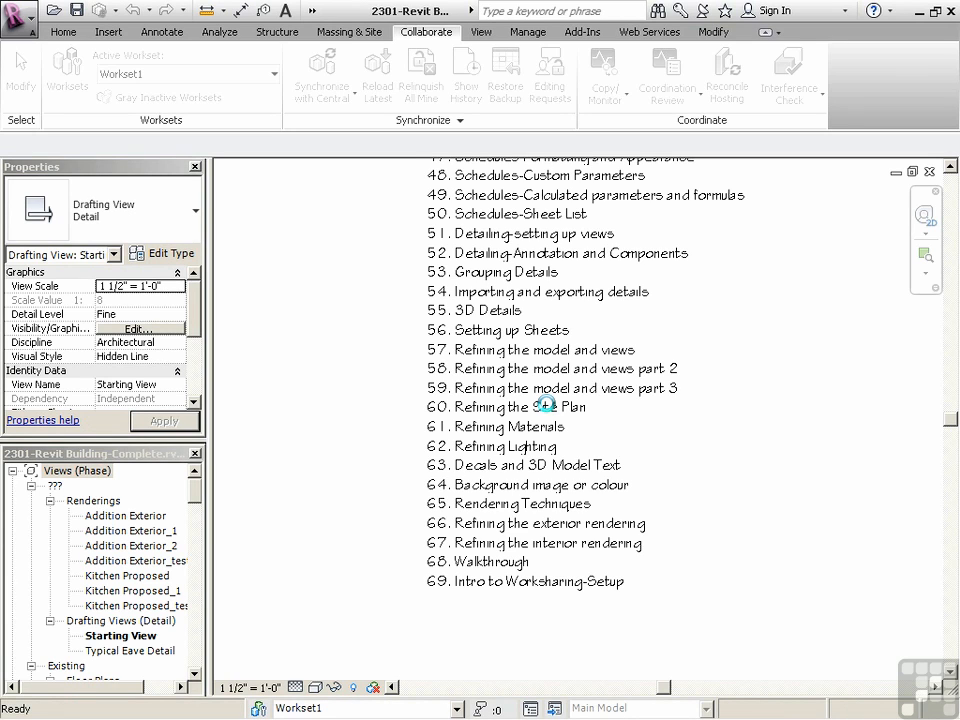
left_click(929, 173)
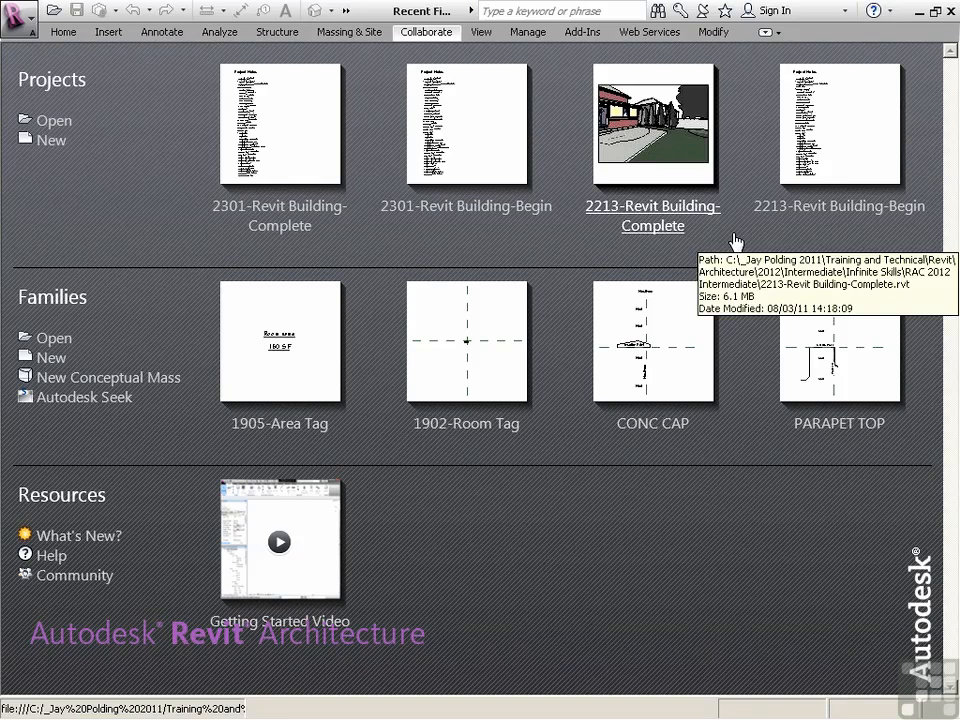
Step: Examine the worksharing options offered for opening 2301-Revit Building-Complete.rvt, including Create New Local, without opening the file
left_click(55, 130)
left_click_drag(736, 125, 737, 490)
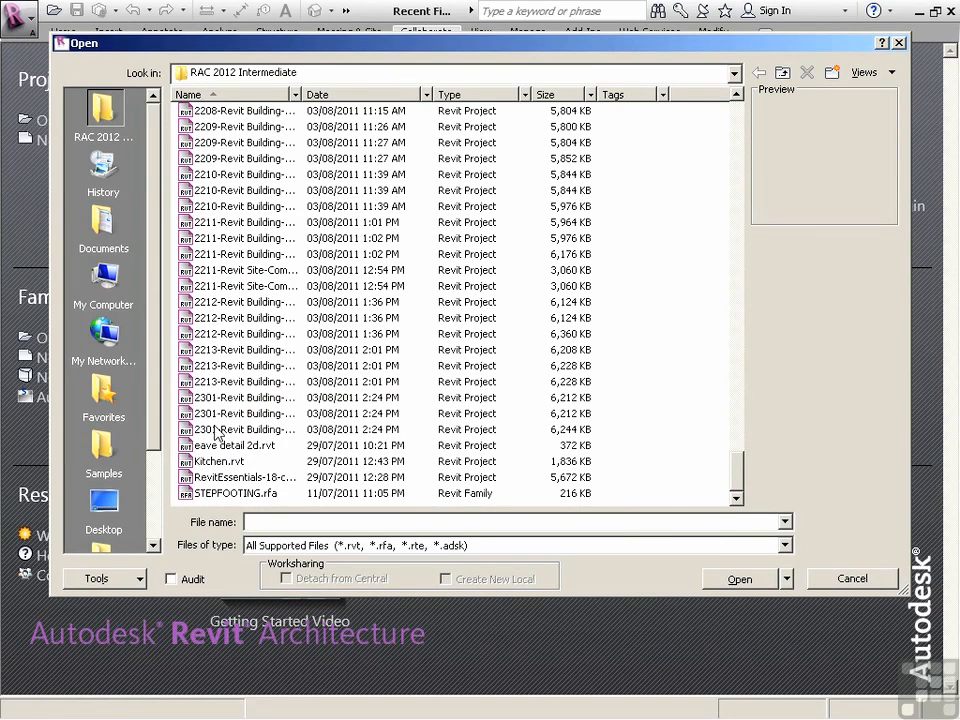
left_click_drag(301, 94, 362, 316)
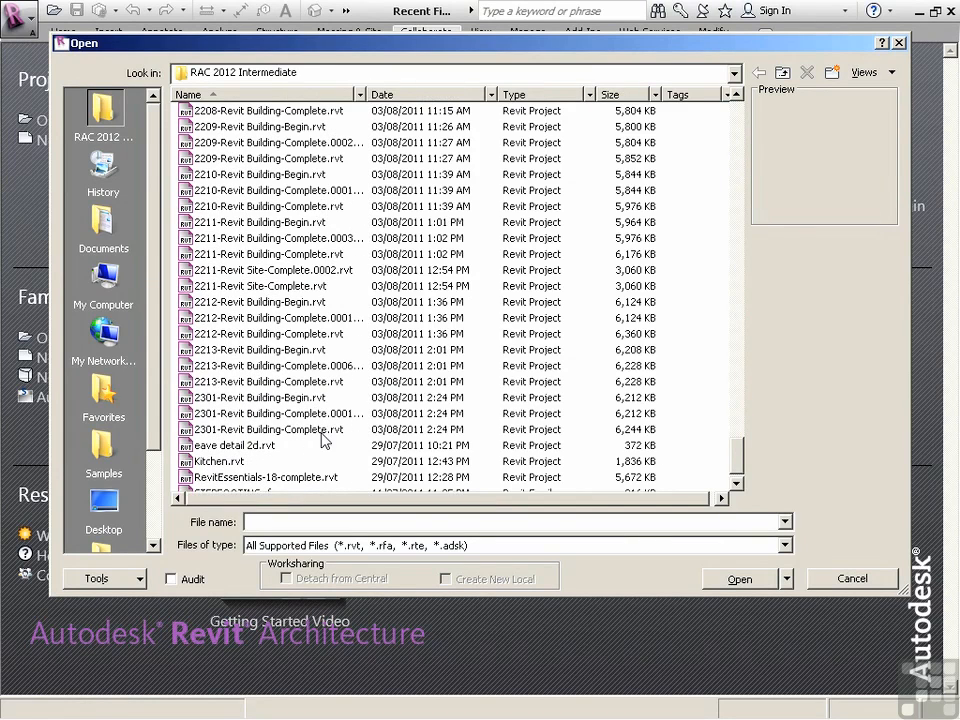
left_click(268, 429)
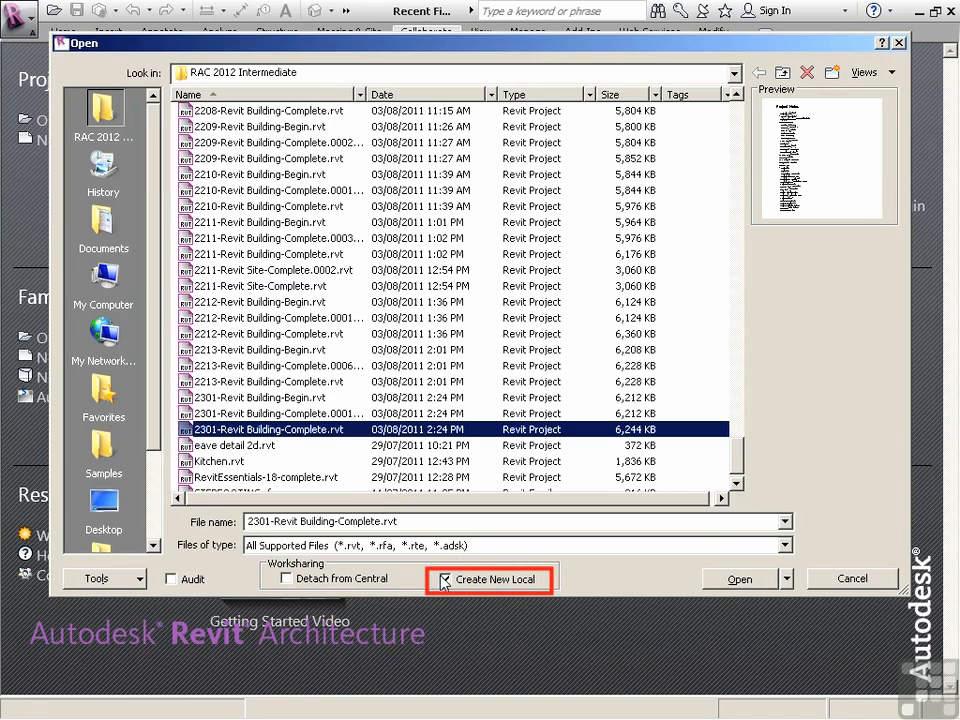
left_click(876, 588)
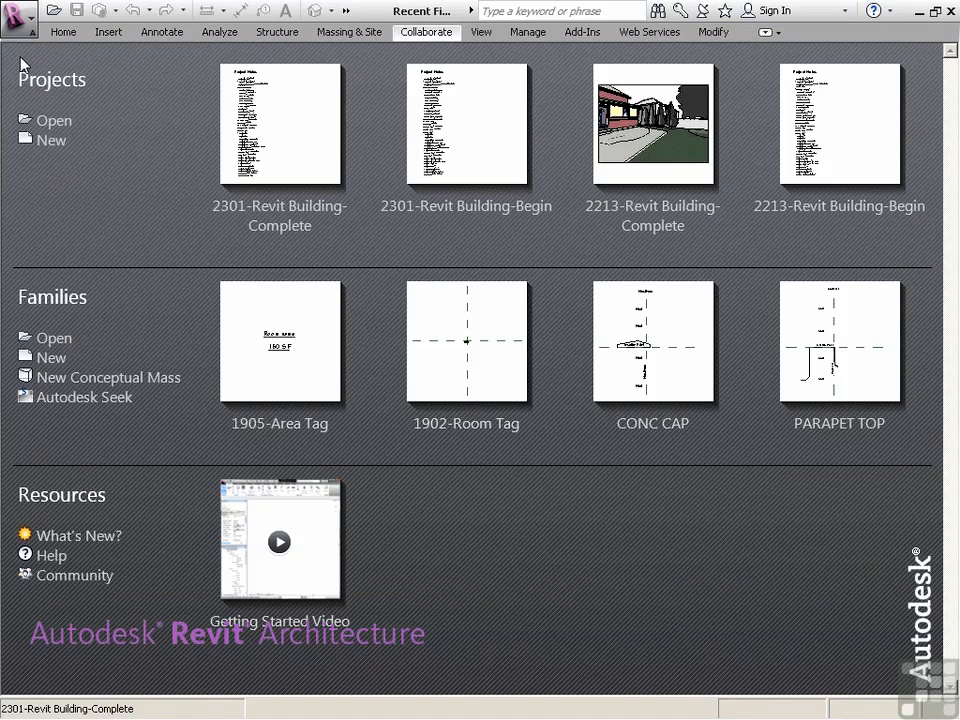
Step: Set the default path for user files to the RAC 2012 Intermediate folder in the program options
left_click(20, 22)
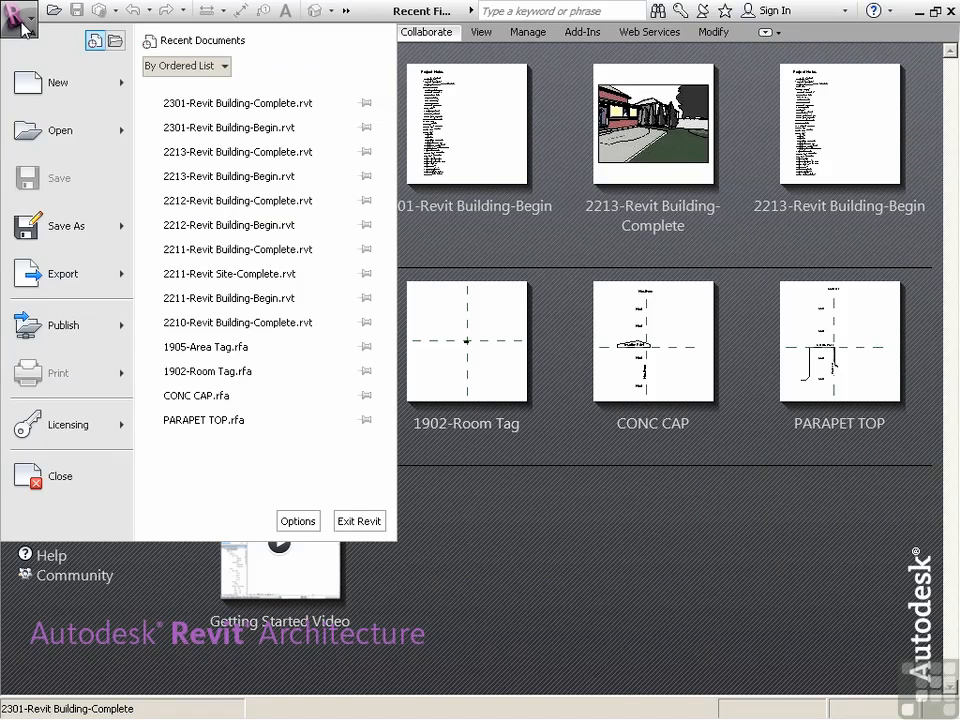
left_click(298, 521)
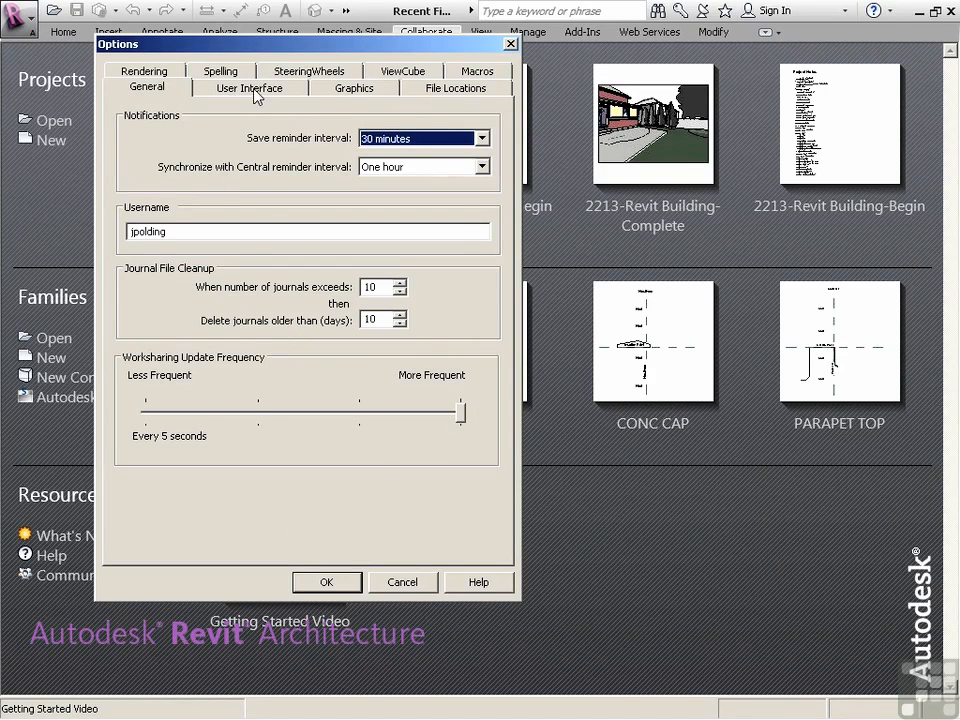
left_click(439, 91)
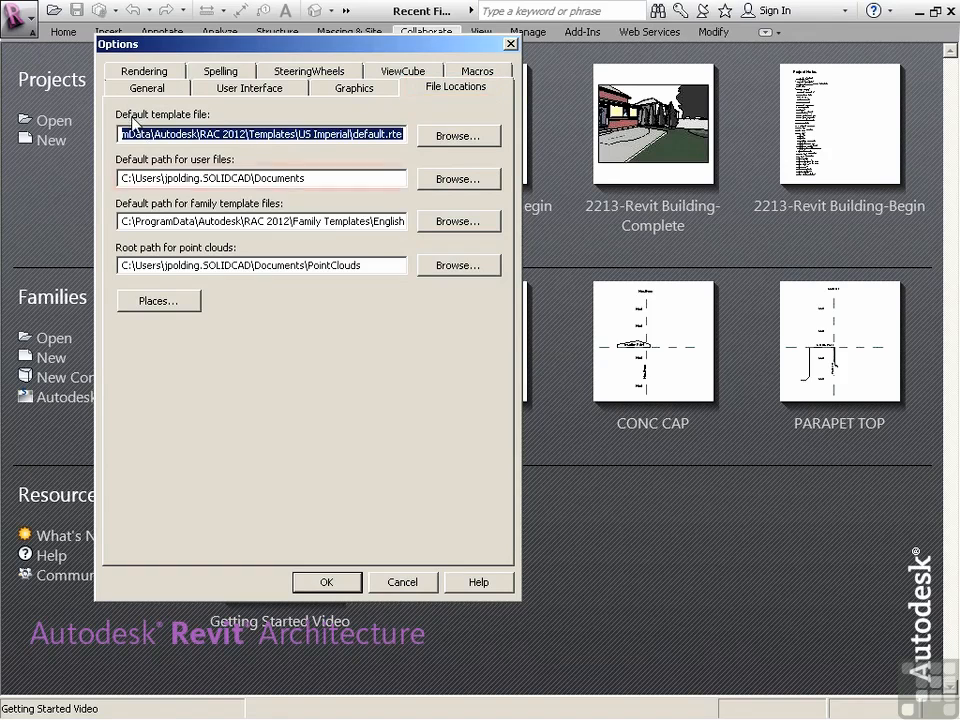
left_click(195, 179)
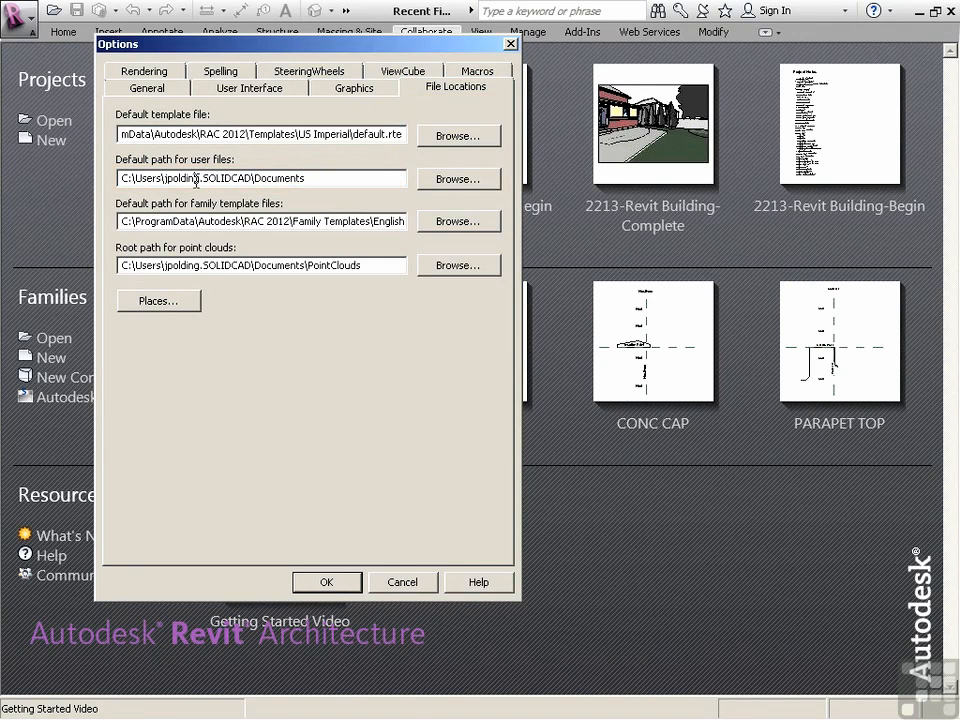
left_click(441, 181)
left_click(287, 162)
left_click(295, 212)
left_click(140, 200)
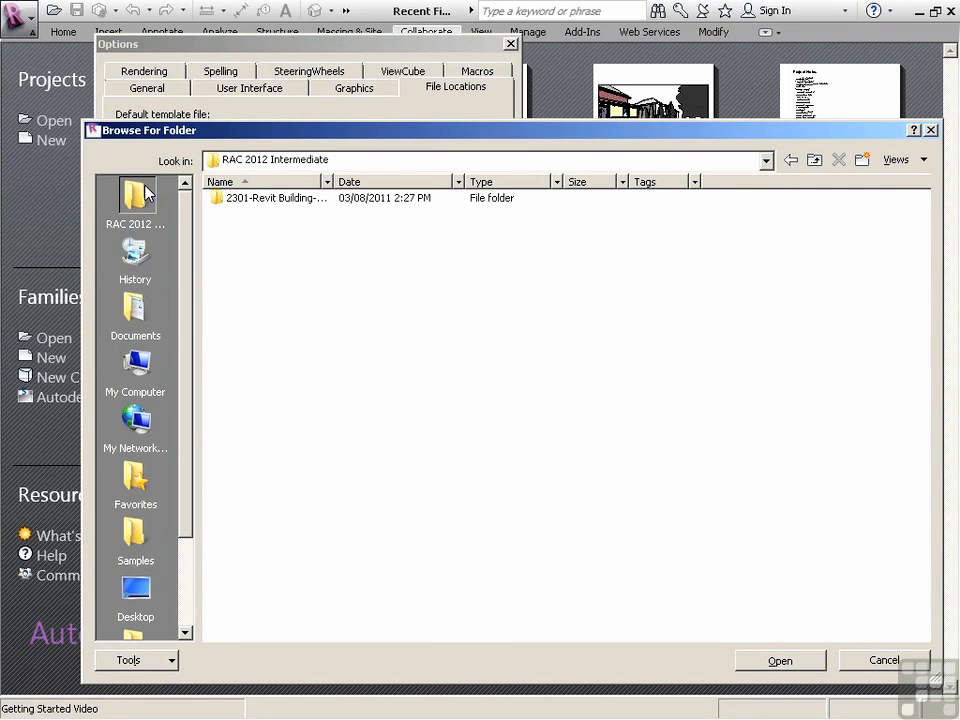
left_click_drag(332, 182, 392, 183)
left_click(760, 664)
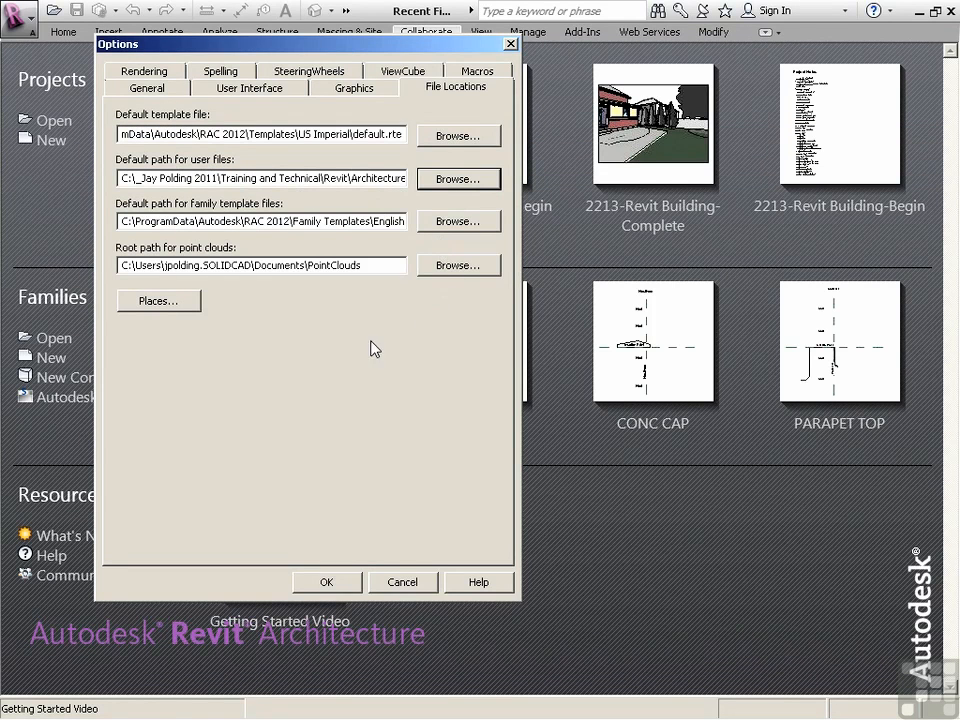
left_click(326, 582)
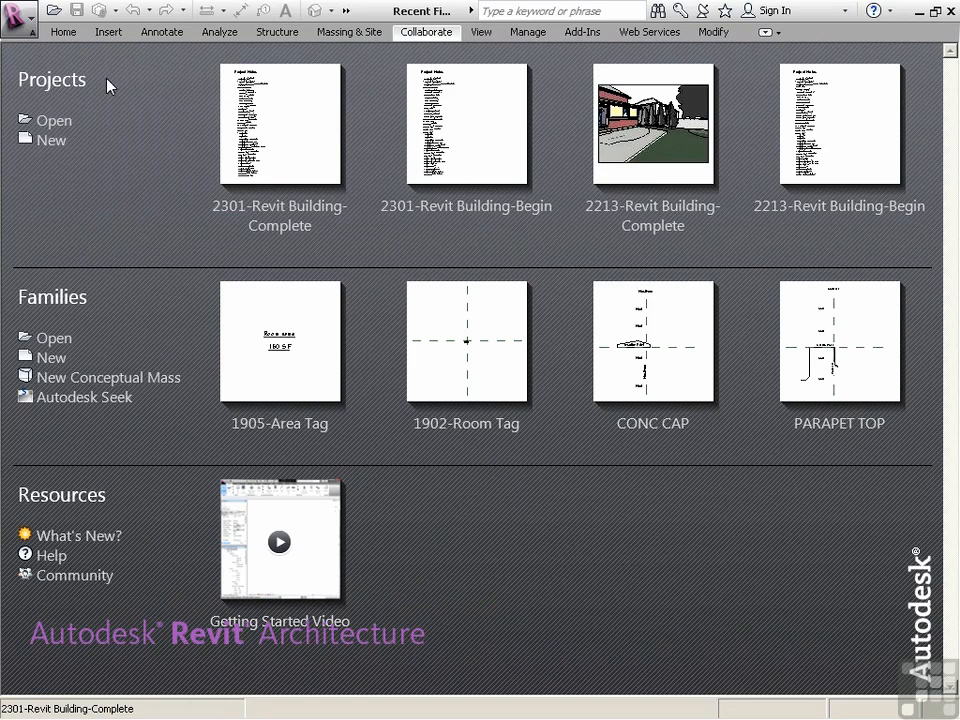
Step: Open 2301-Revit Building-Complete.rvt from the RAC 2012 Intermediate folder with Create New Local enabled
left_click(48, 121)
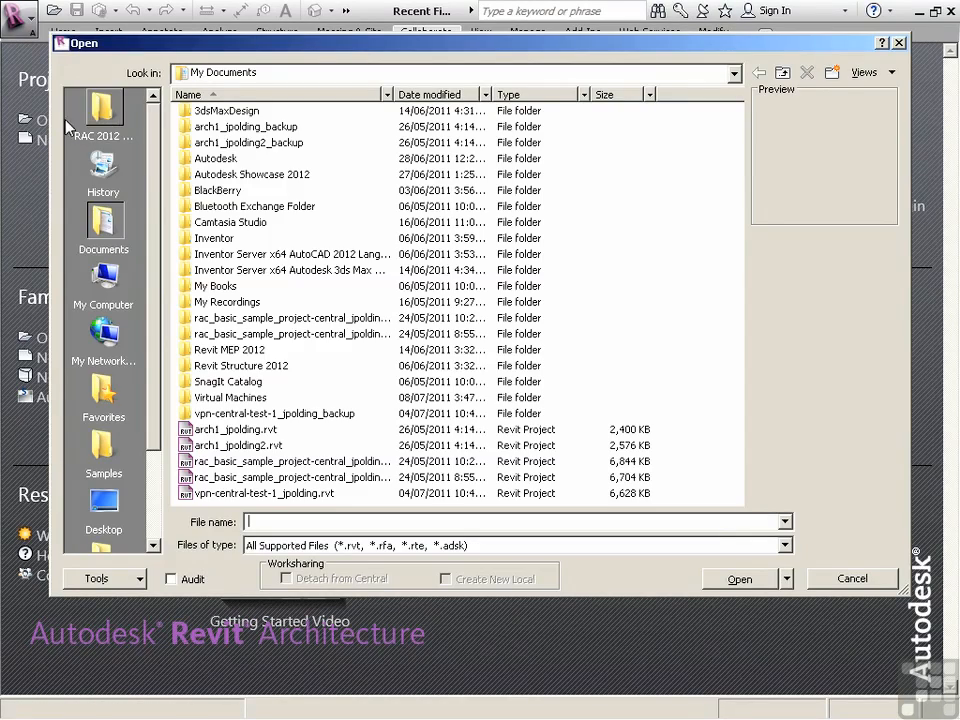
left_click(110, 95)
left_click_drag(744, 124, 737, 493)
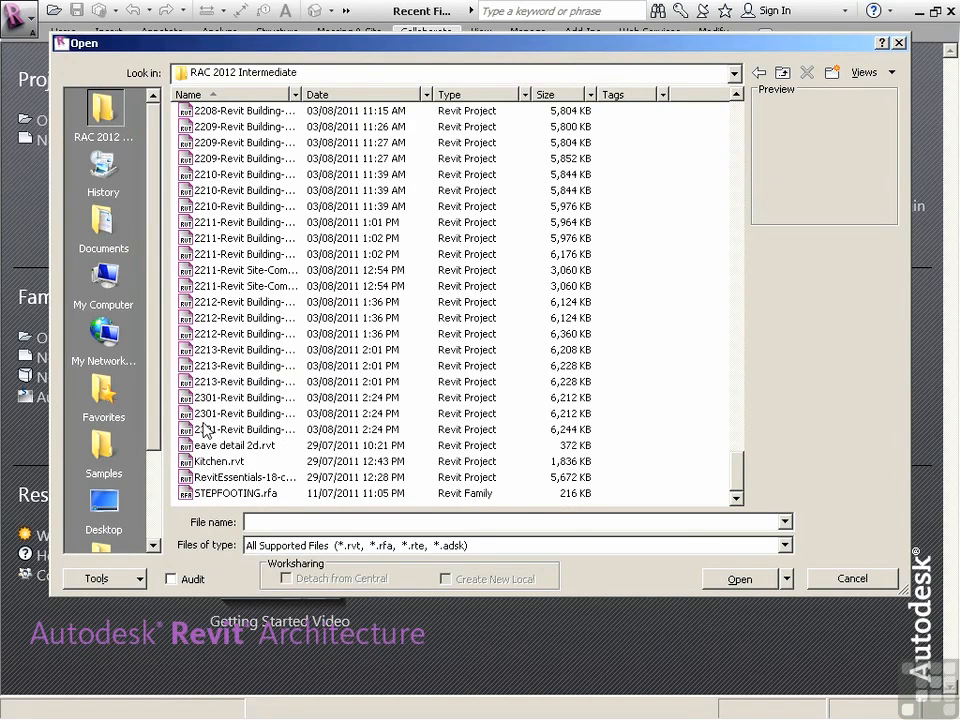
left_click(240, 429)
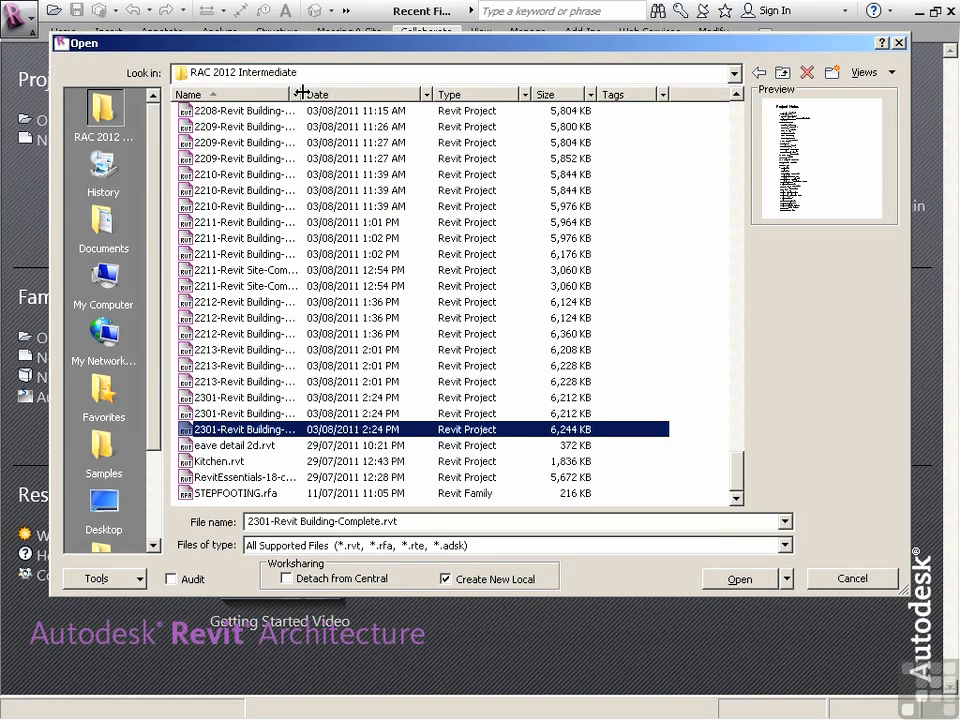
left_click_drag(302, 93, 405, 93)
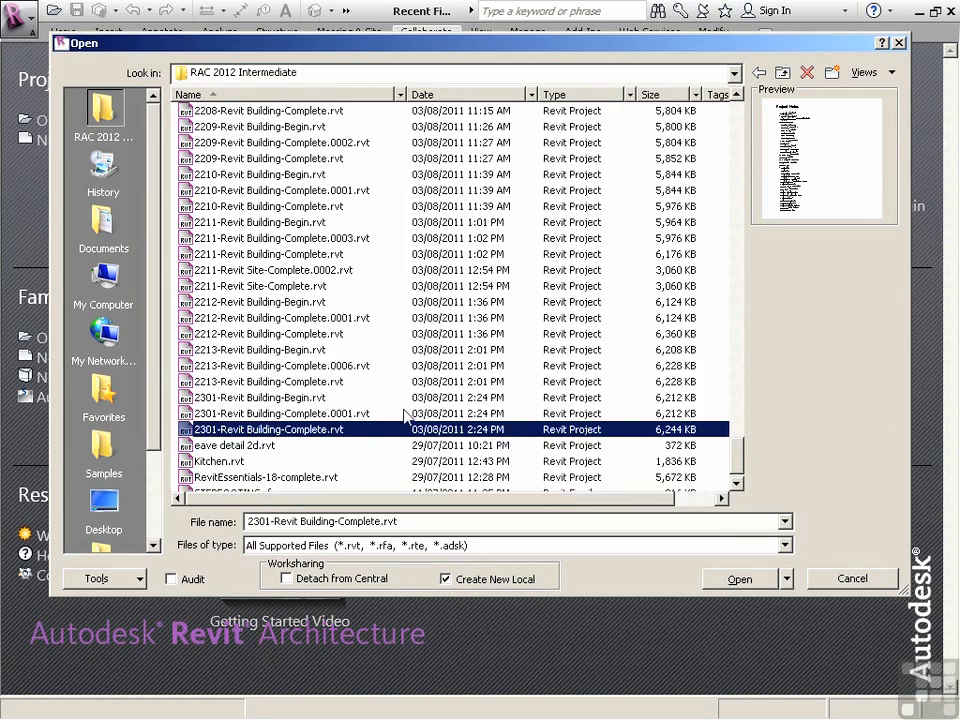
left_click(740, 580)
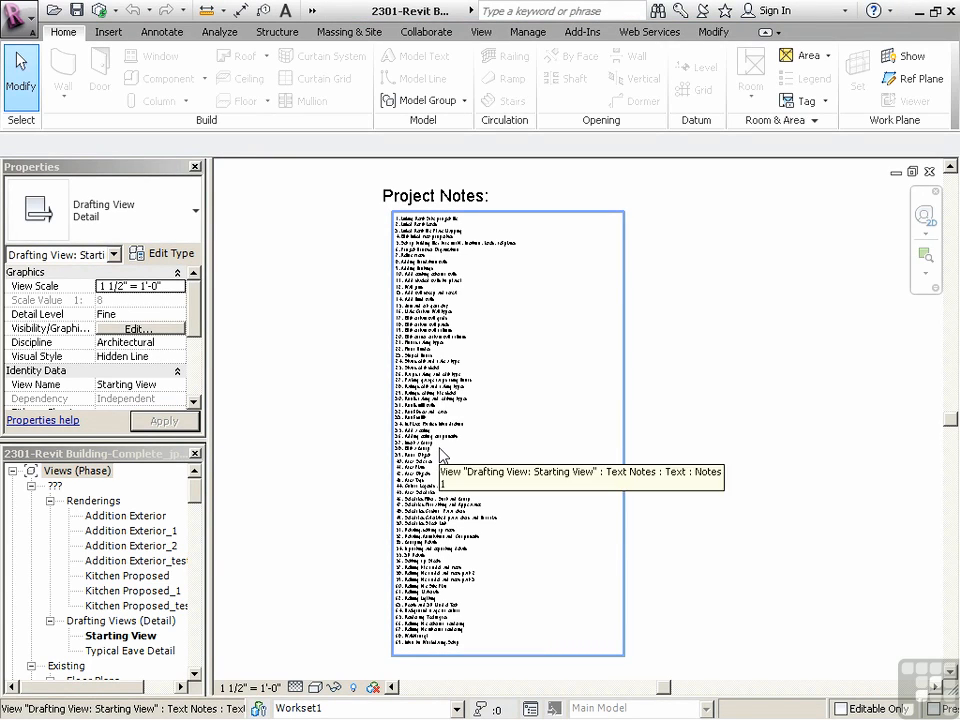
Step: Switch to the second Revit session and open 2301-Revit Building-Complete.rvt from RAC 2012 Intermediate as a new local file
key("alt+Tab")
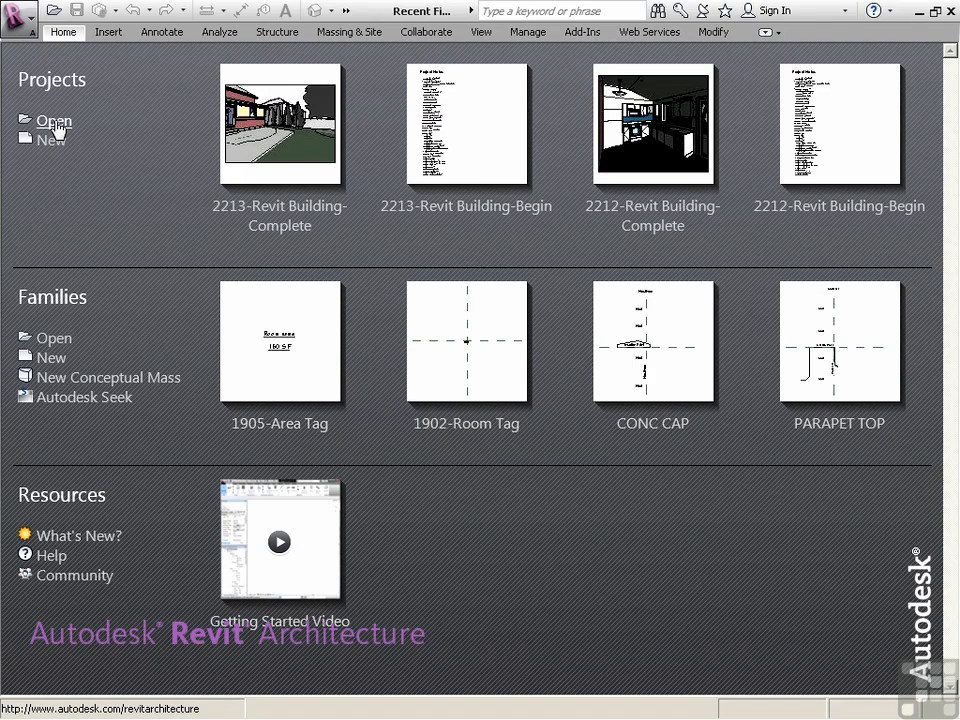
left_click(174, 147)
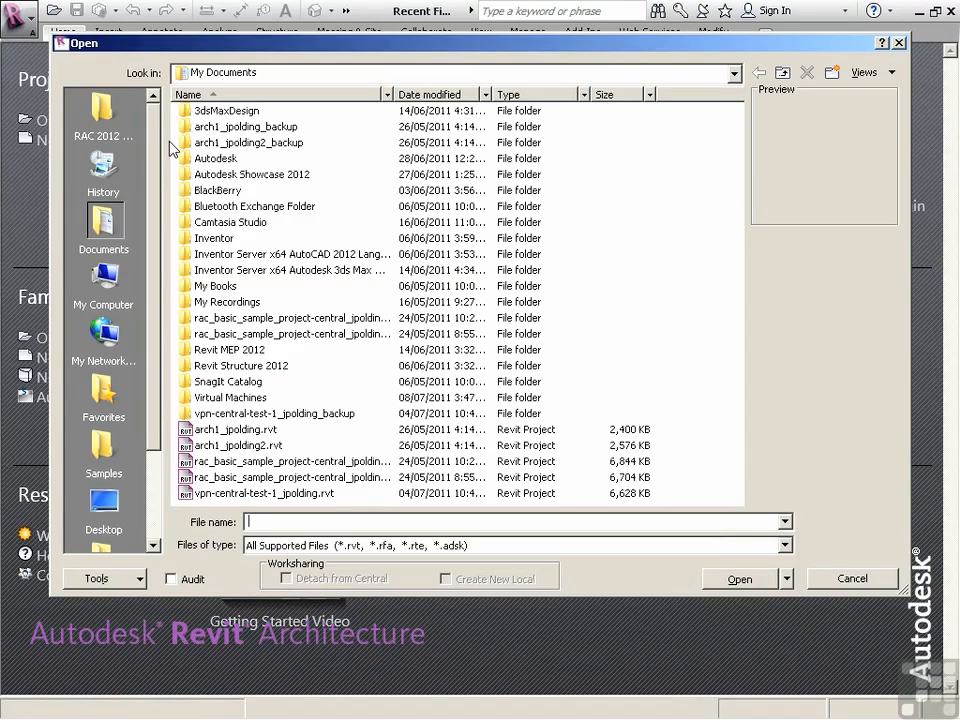
left_click(103, 110)
left_click_drag(730, 143, 723, 500)
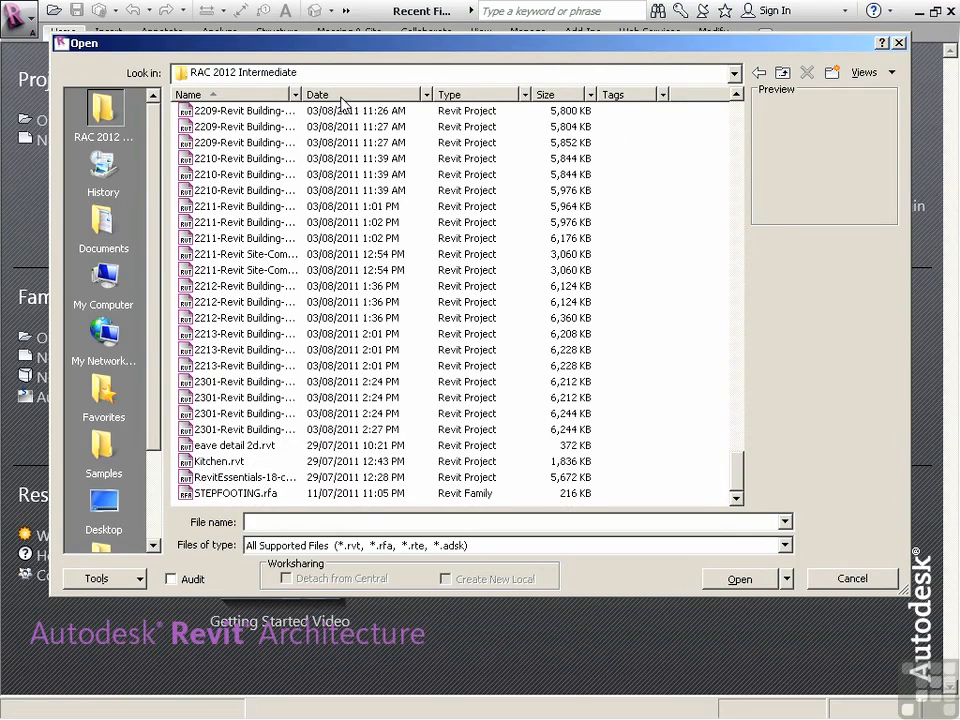
left_click_drag(303, 94, 427, 94)
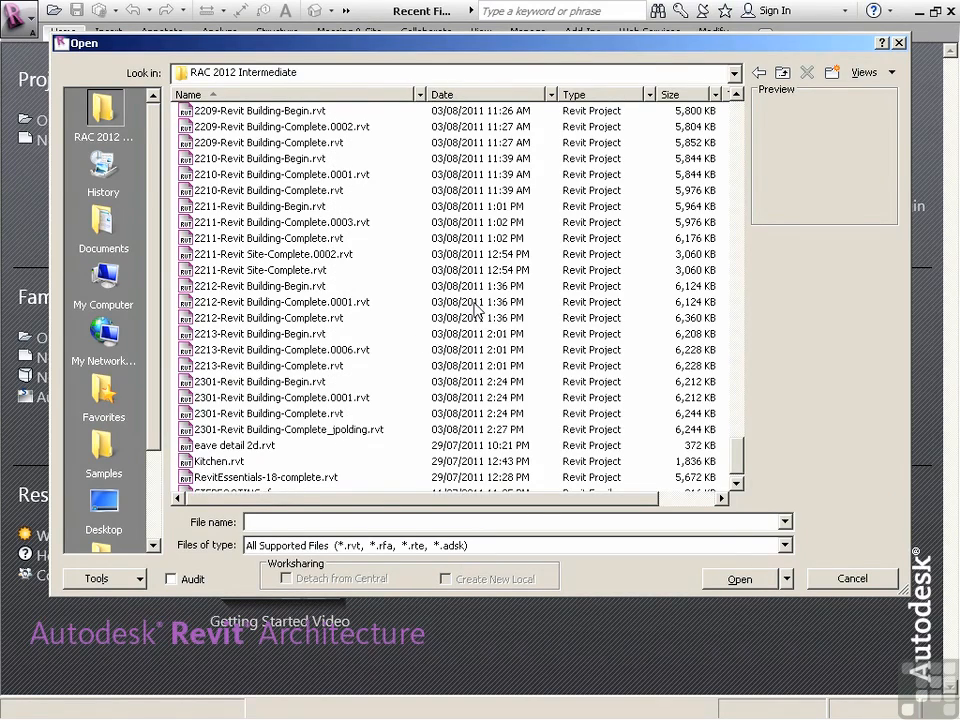
left_click(355, 413)
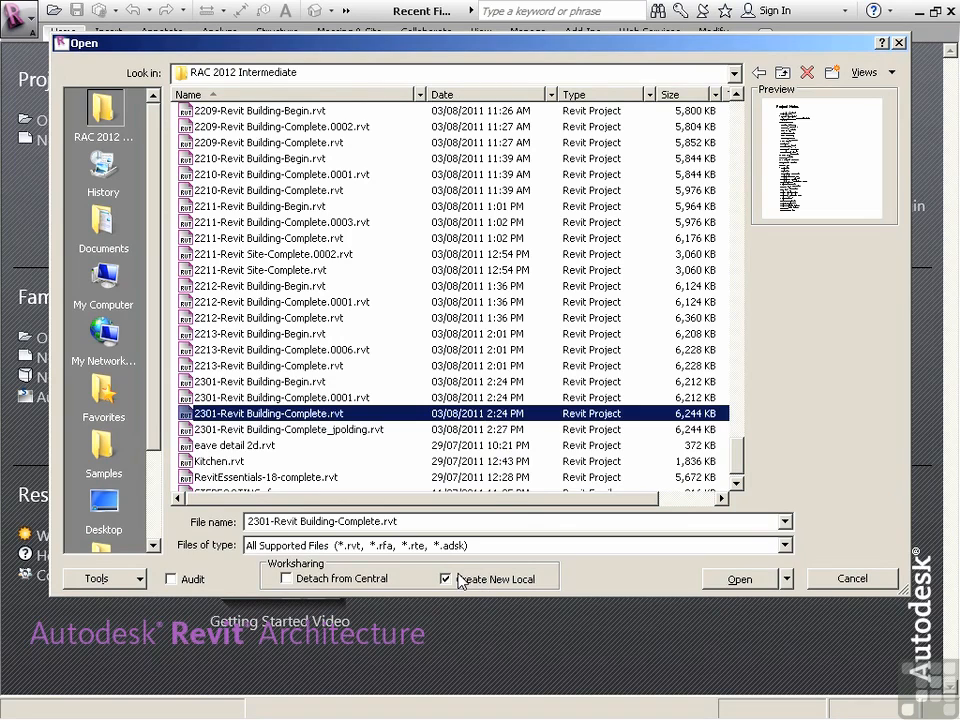
left_click(739, 579)
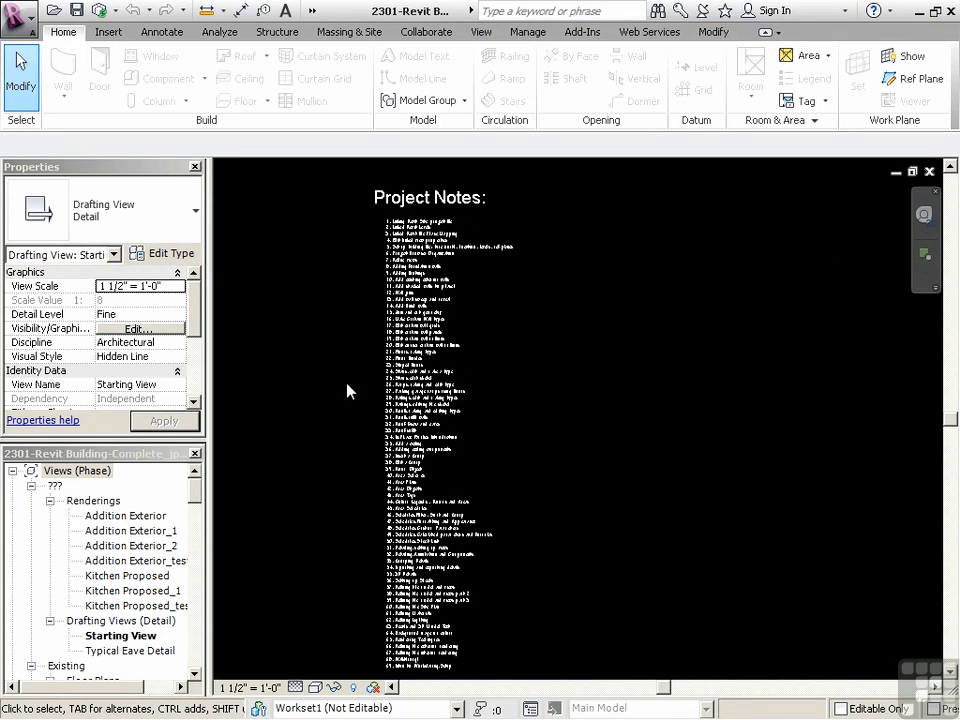
middle_click_drag(349, 354, 337, 343)
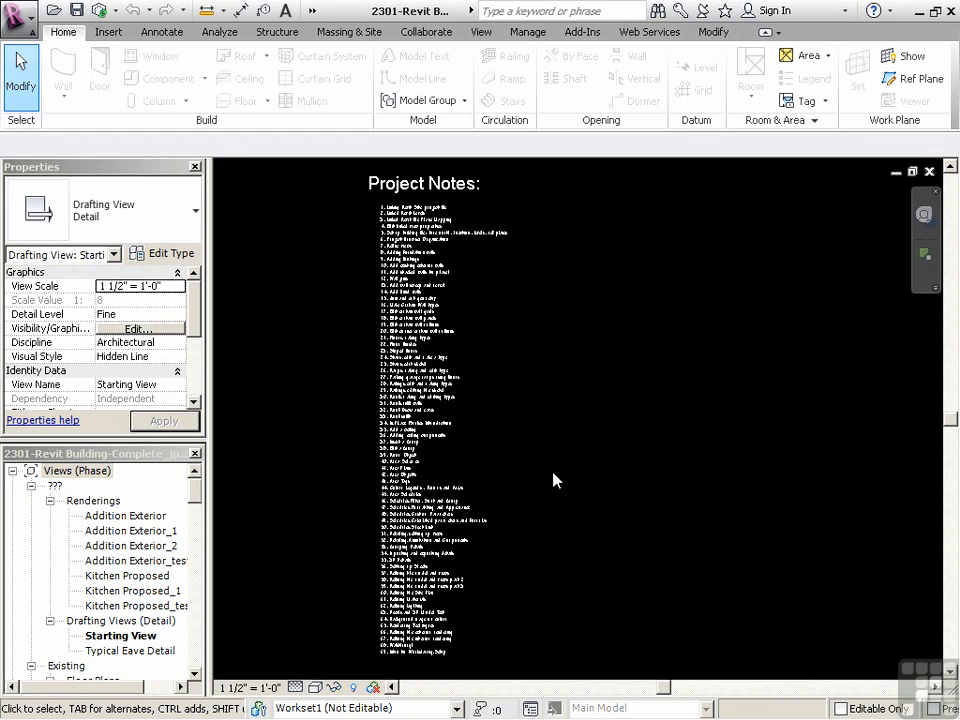
Step: Return to the first session, save its local file and close it without synchronizing, keeping ownership of all elements and worksets
key("alt+Tab")
left_click(77, 12)
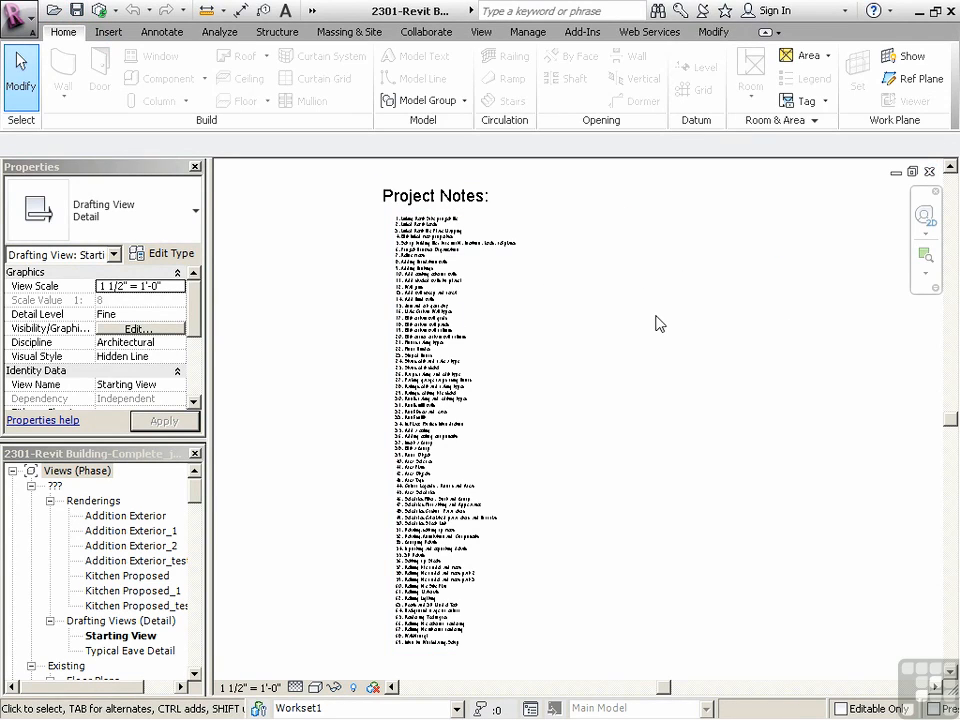
left_click(929, 171)
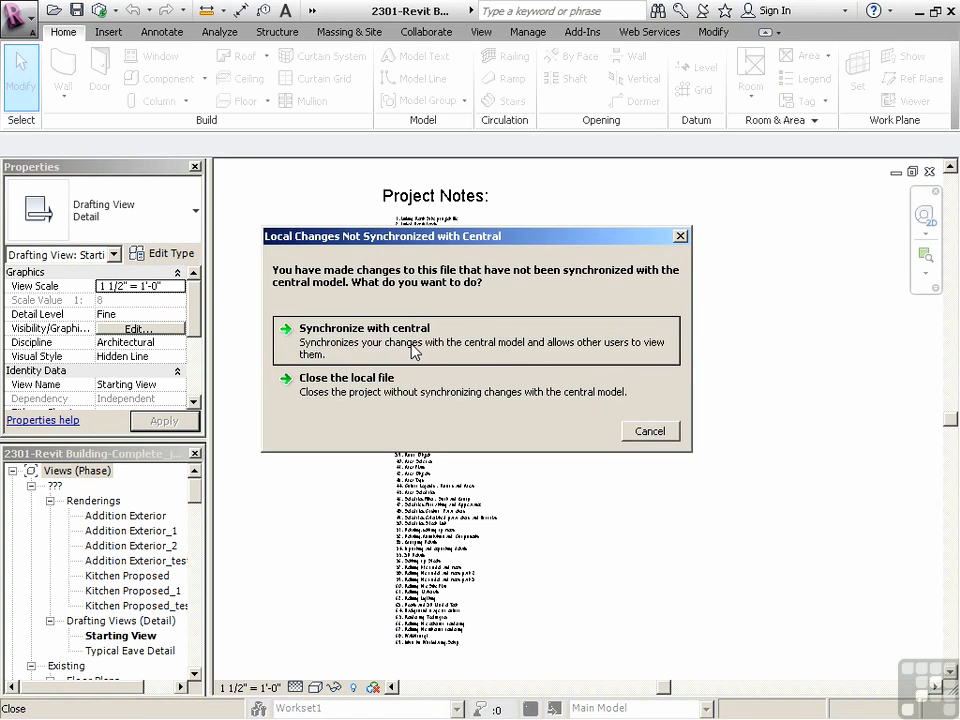
left_click(385, 398)
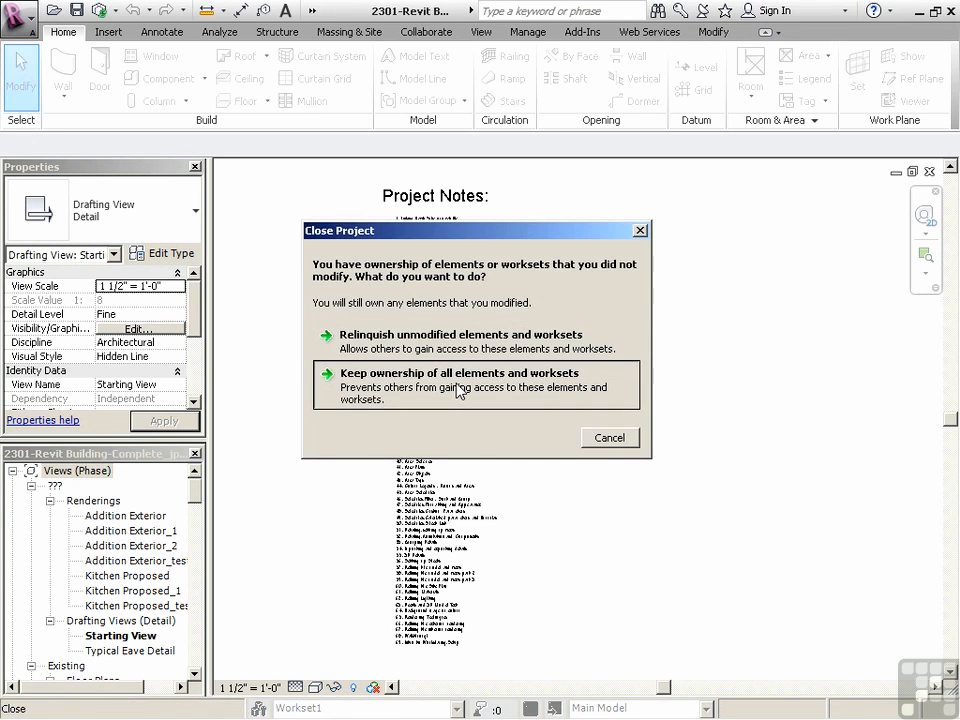
left_click(459, 390)
Step: Switch to the second session and close its local file without synchronizing with the central model
key("alt+Tab")
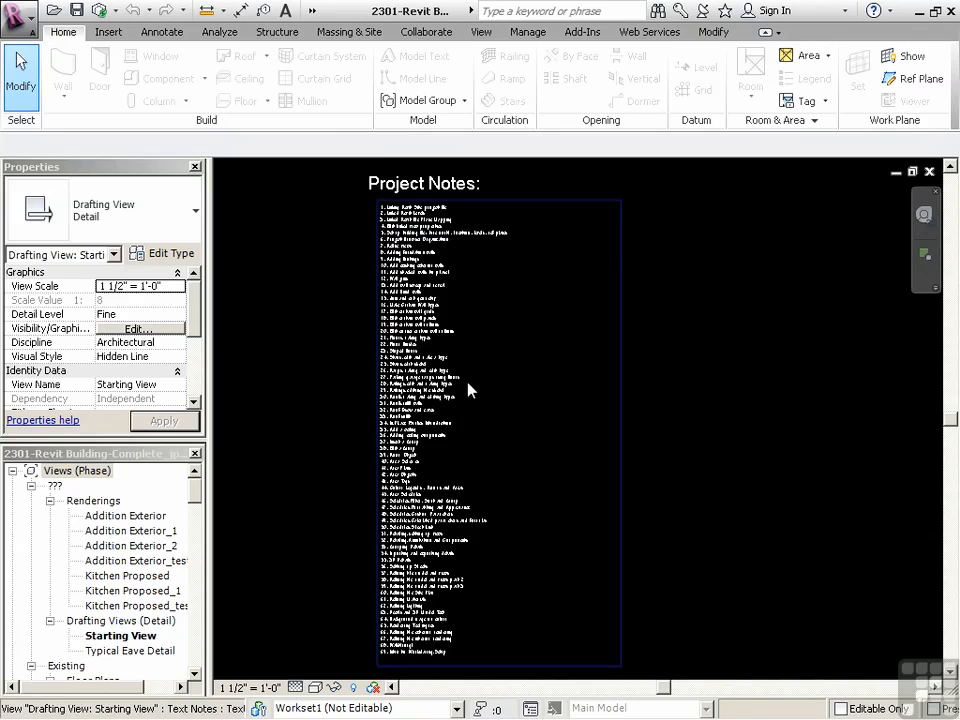
left_click(929, 171)
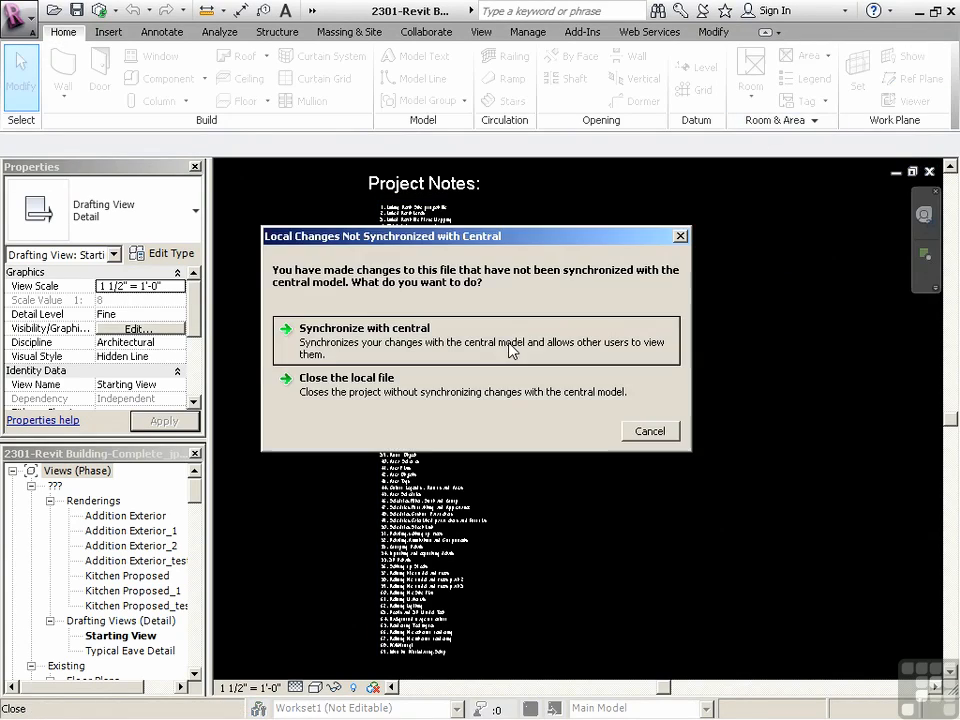
left_click(371, 388)
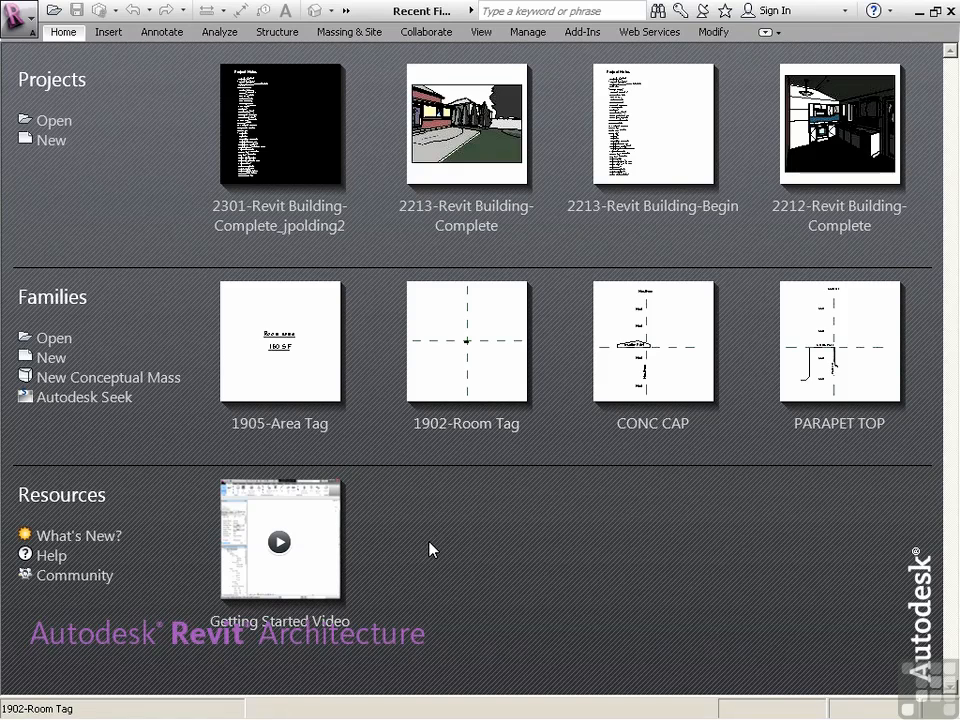